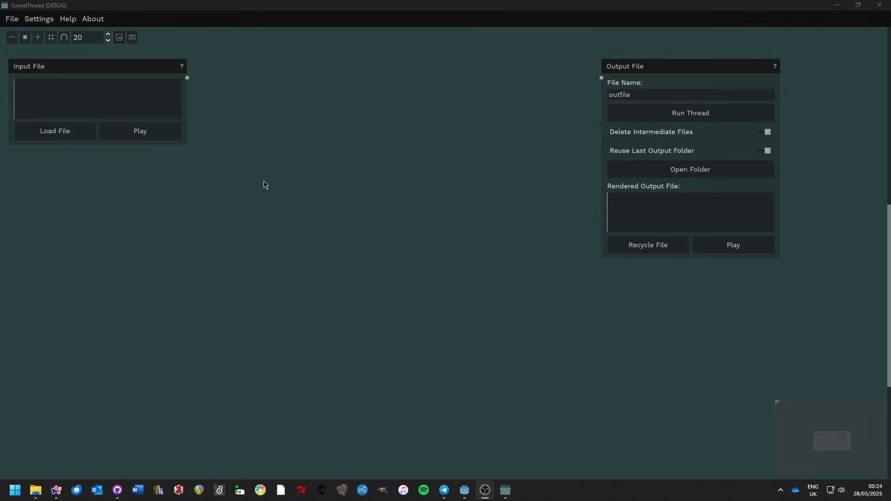
- Load drums.wav from the SoundThread_example input_sounds folder as the input file and play it
click(52, 133)
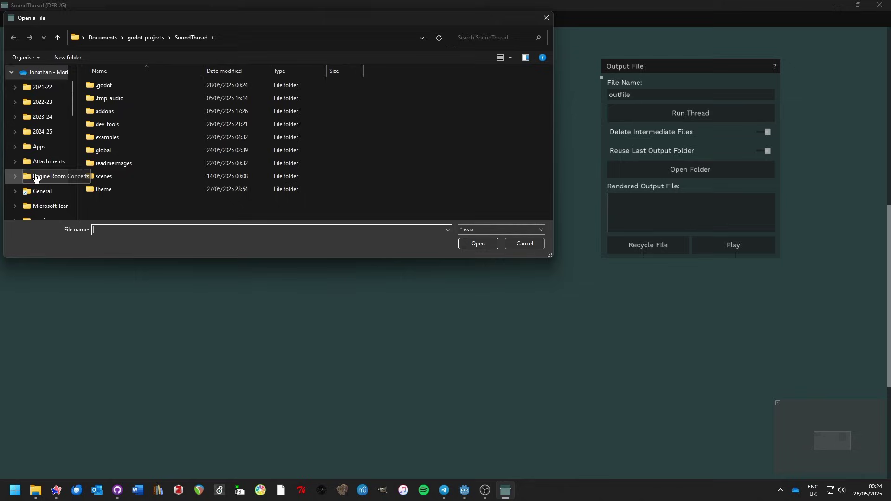
scroll(36, 178, down, 5)
click(39, 176)
double_click(121, 86)
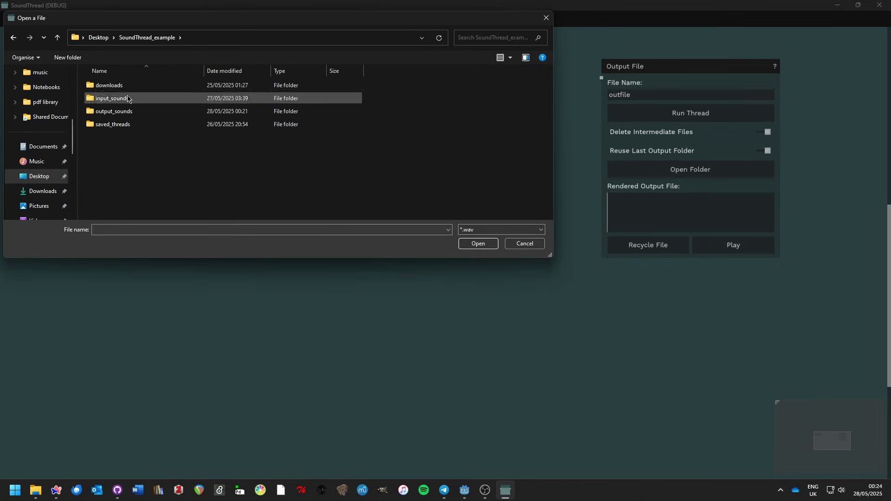
double_click(128, 98)
click(121, 115)
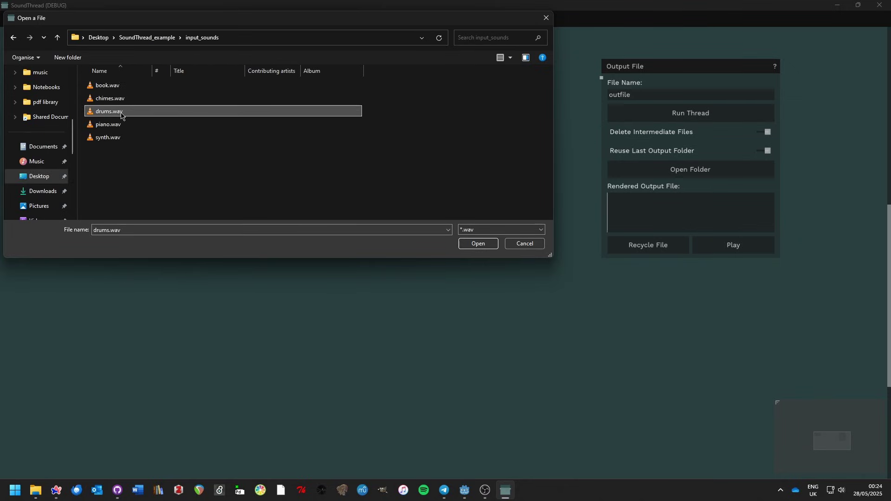
click(468, 245)
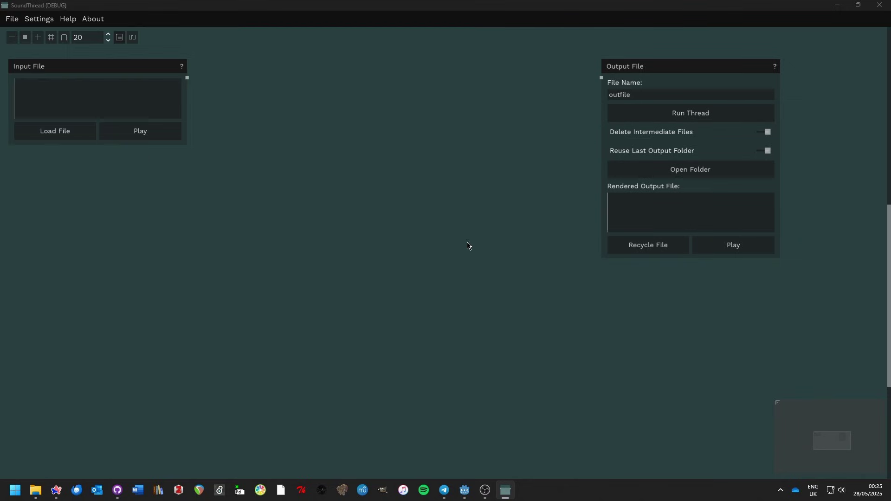
click(141, 132)
- Add an Extend: Scramble node fed by the input file and set its Output Duration to 90
right_click(236, 85)
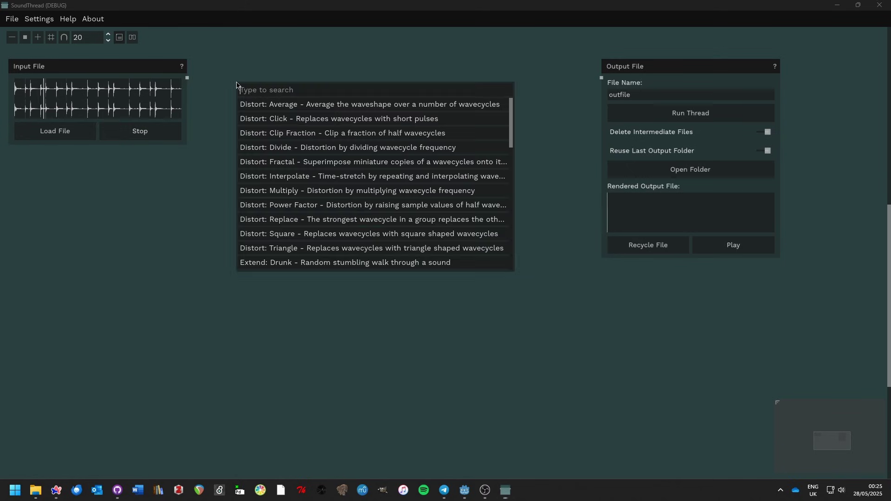
text(scram)
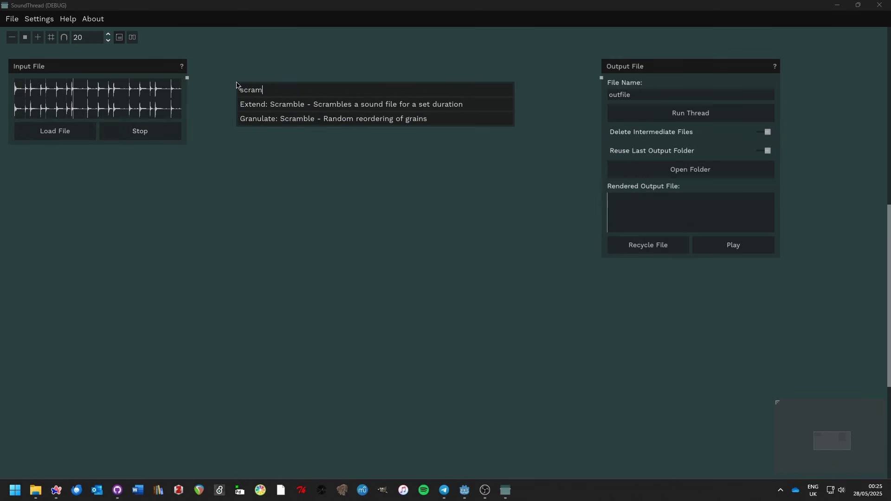
click(254, 103)
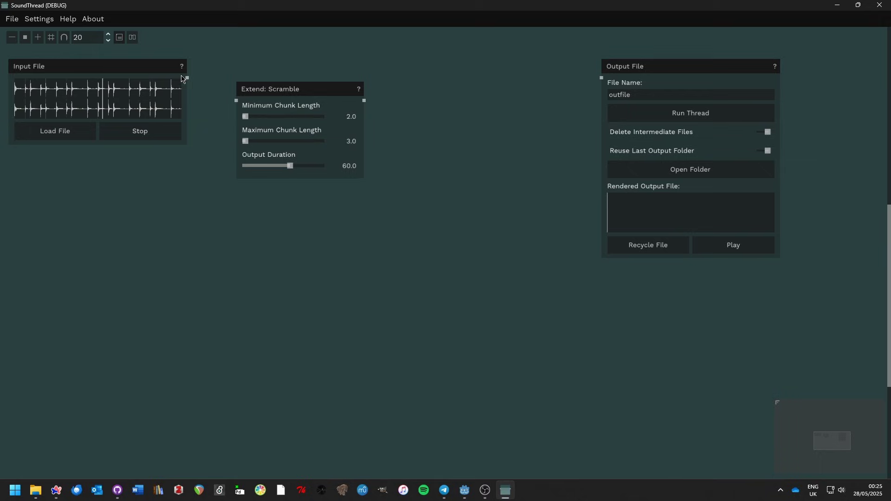
drag(187, 76, 243, 72)
drag(327, 145, 392, 147)
text(90)
key(Return)
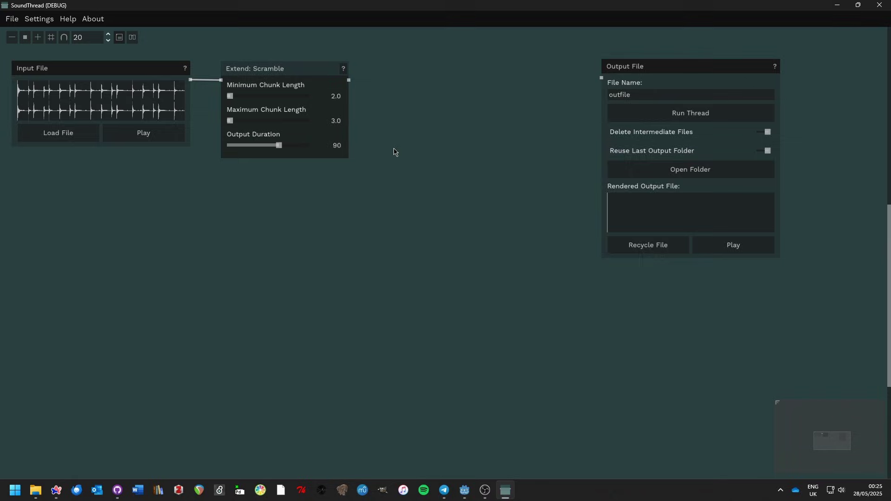
right_click(391, 94)
click(380, 69)
drag(349, 79, 501, 97)
double_click(646, 94)
click(572, 126)
click(647, 116)
click(525, 243)
- Insert a Granulate: Scramble node between Extend: Scramble and the output file, with its Grainsize set to 5.03
right_click(425, 96)
text(scram)
click(448, 133)
drag(348, 79, 413, 110)
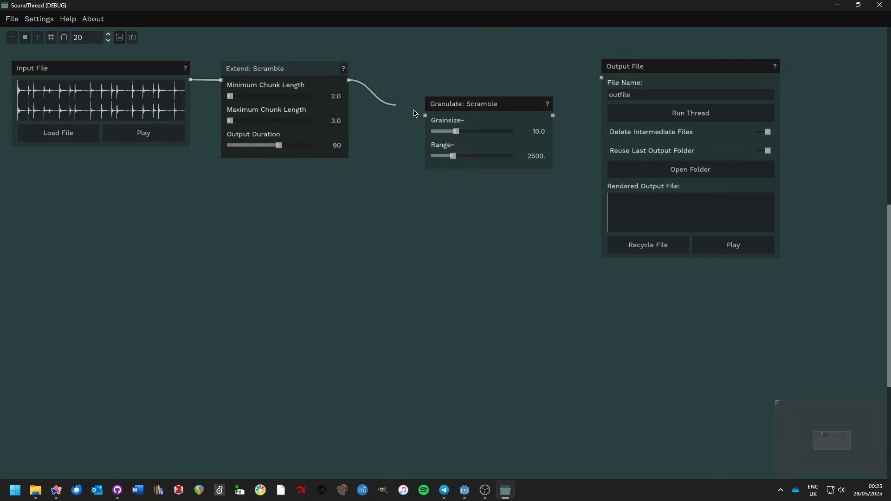
drag(485, 104, 433, 69)
click(398, 97)
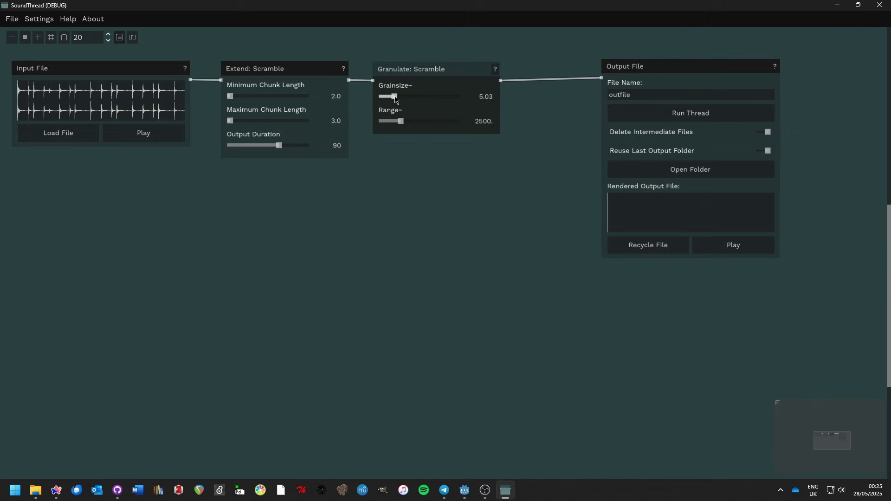
- Run the thread into a chosen output folder and play back the rendered file from partway through
click(654, 113)
click(40, 175)
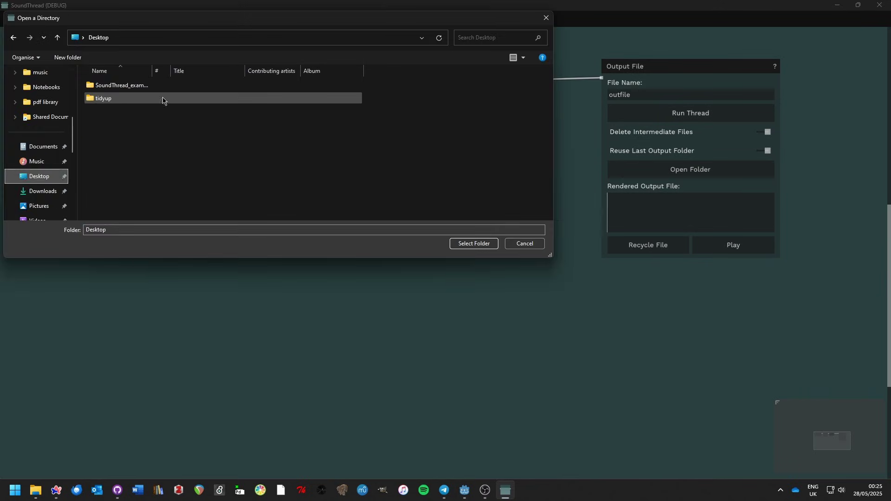
click(474, 243)
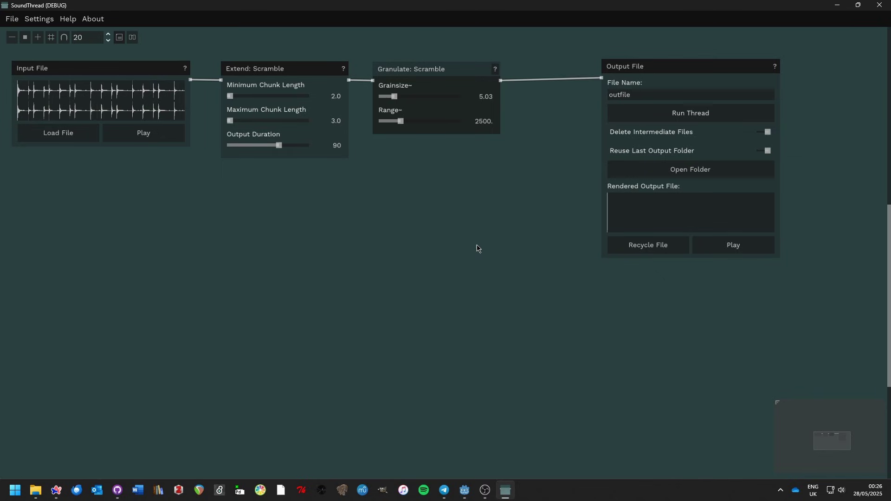
click(693, 222)
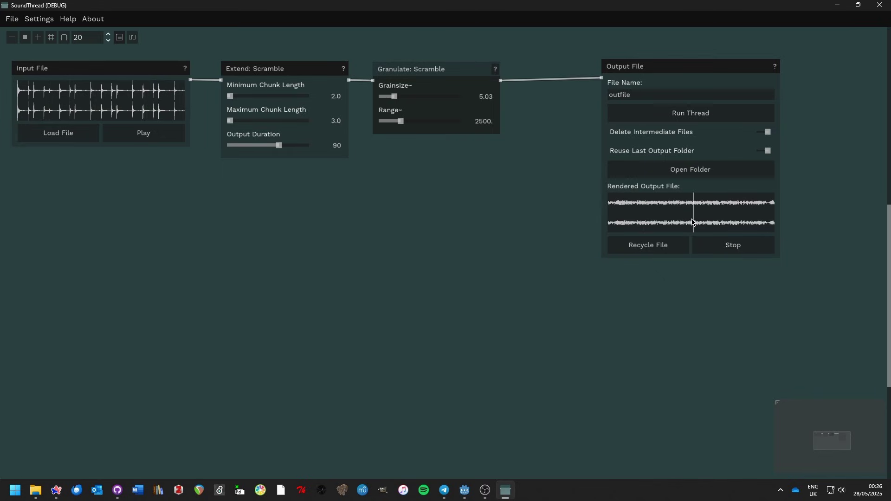
- Name the output file drums_to_grains and run the thread again
drag(632, 95, 587, 94)
text(dru)
text(ms_to_grains)
click(658, 116)
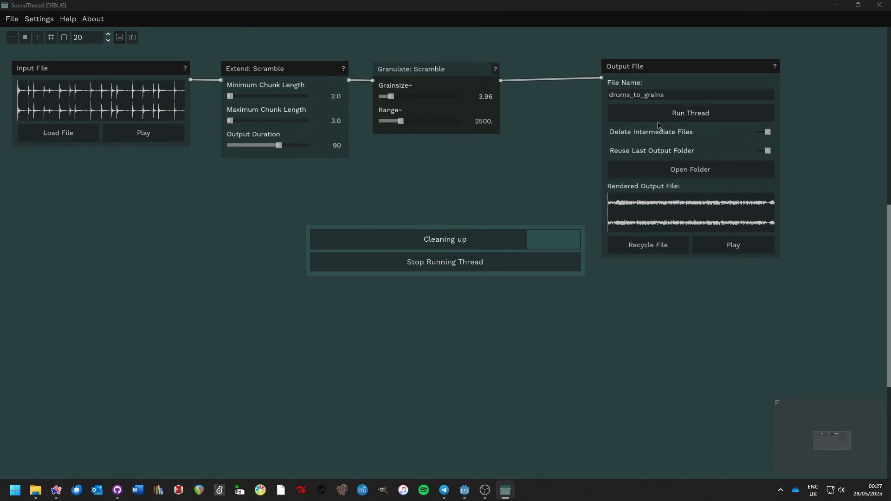
- Play the drums_to_grains render from several positions and recycle it as the input file
click(736, 249)
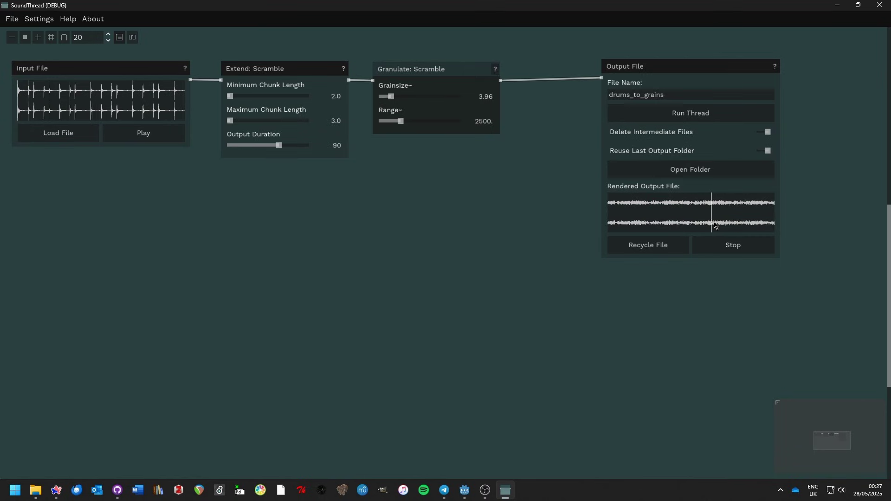
click(681, 226)
click(652, 227)
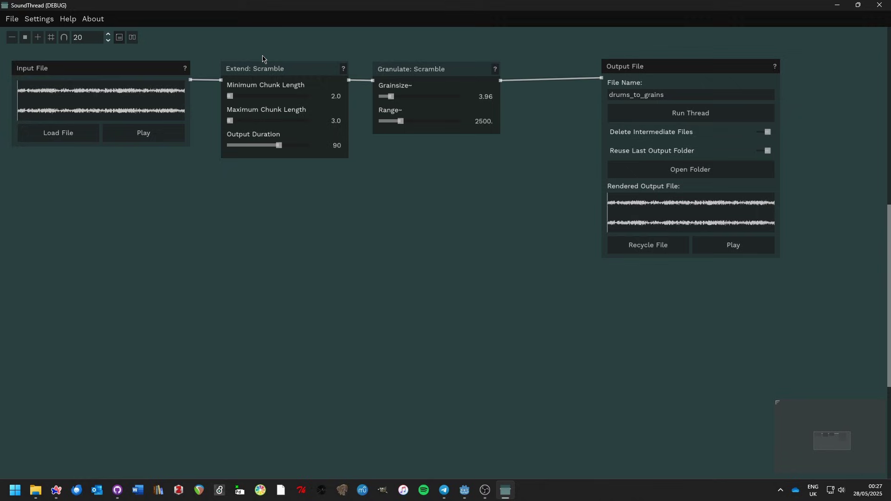
- Delete the Extend: Scramble and Granulate: Scramble nodes and audition the recycled input file
drag(212, 46, 507, 178)
key(Delete)
click(170, 138)
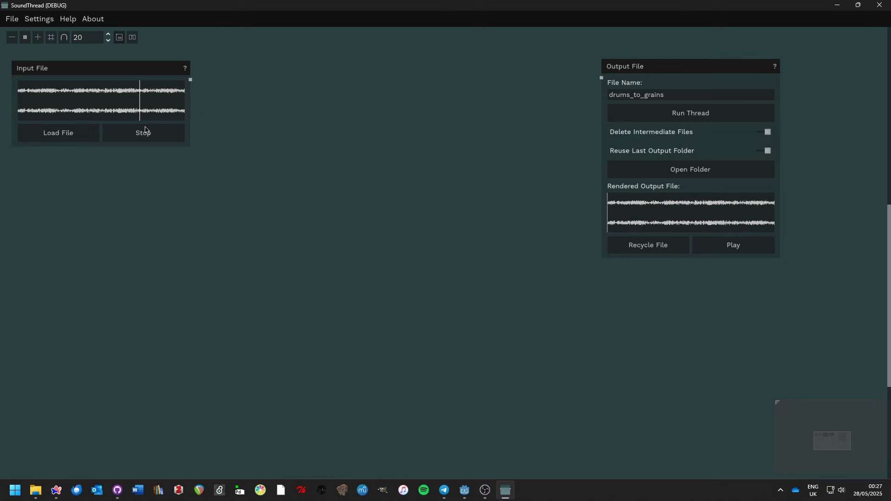
click(166, 139)
- Name the output file drumgrains_filtered and add a Filter Bank: Pitched Intervals node fed by the input file
drag(676, 96, 628, 94)
text(grains_filtered)
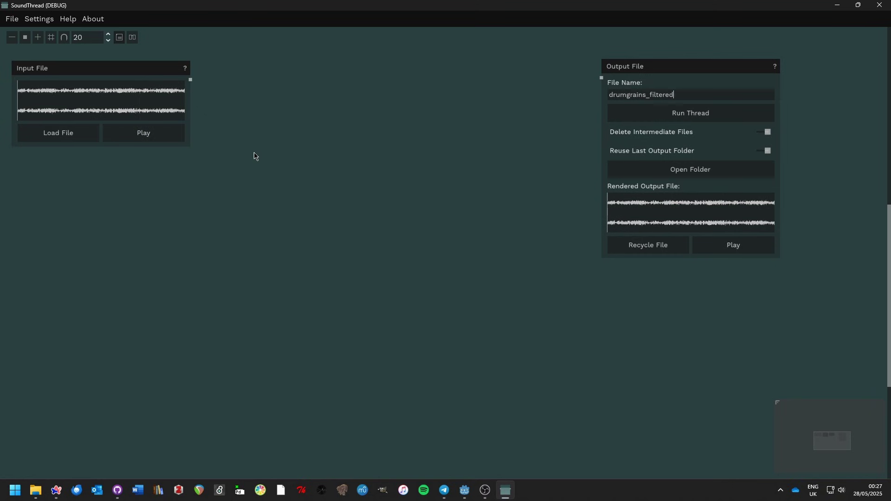
right_click(238, 76)
text(filt)
click(371, 155)
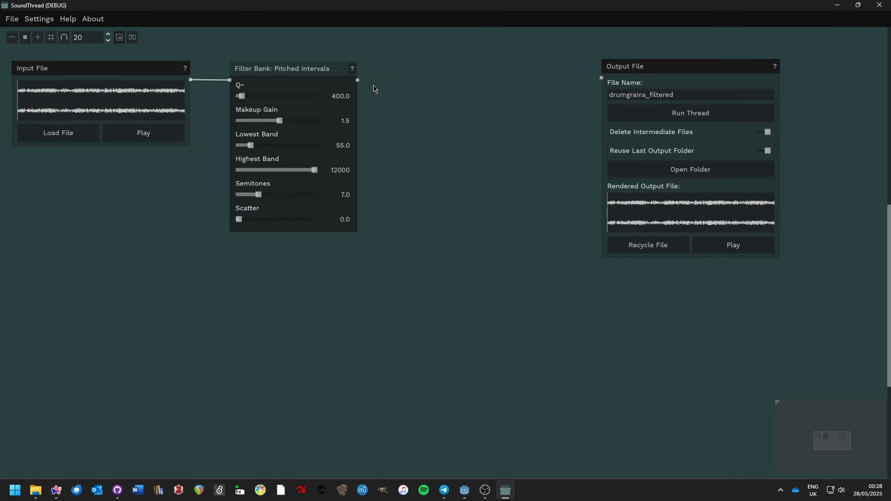
- Add a Convert Note to Hz node and place it below the Input File node
right_click(412, 159)
text(note)
click(464, 180)
drag(466, 164, 81, 205)
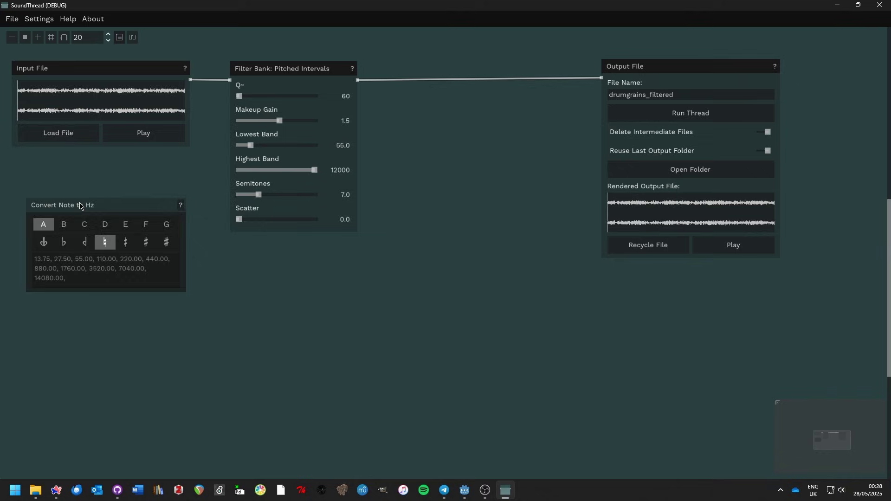
- Copy the C sharp frequency 138.59 from the note converter into the filter bank's Lowest Band, and lower its Highest Band to about 3220
click(84, 225)
click(146, 242)
drag(97, 260, 117, 258)
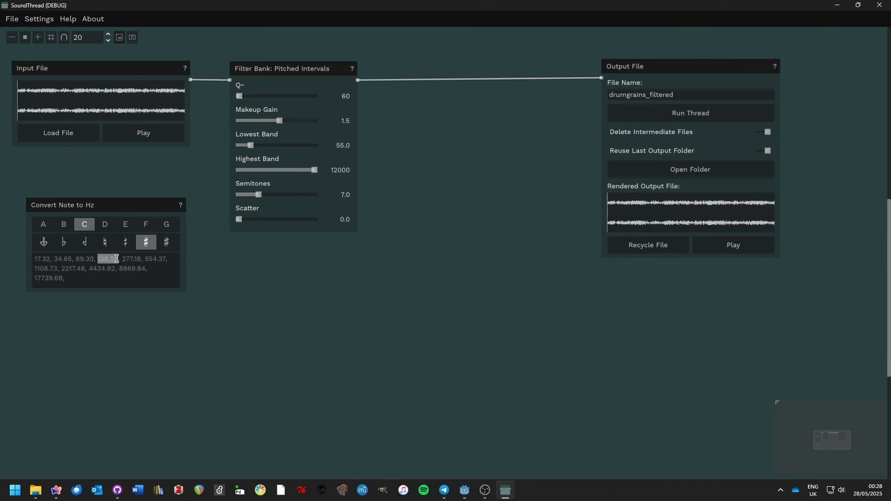
right_click(117, 257)
click(139, 291)
right_click(341, 144)
click(362, 190)
drag(315, 170, 305, 171)
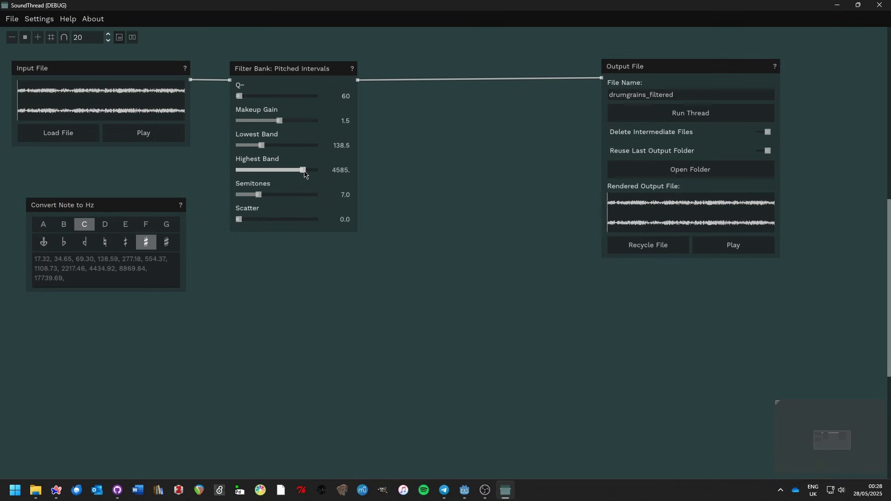
- Run the filter bank thread and play back parts of the rendered file
click(720, 115)
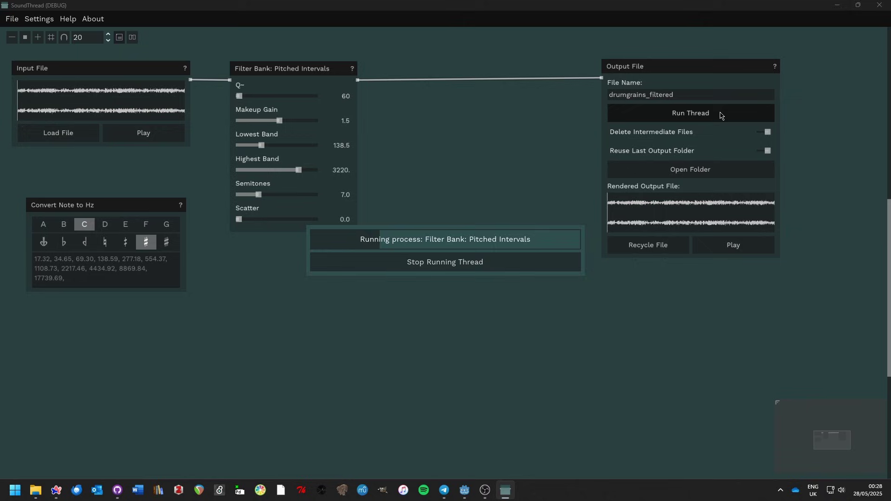
click(734, 248)
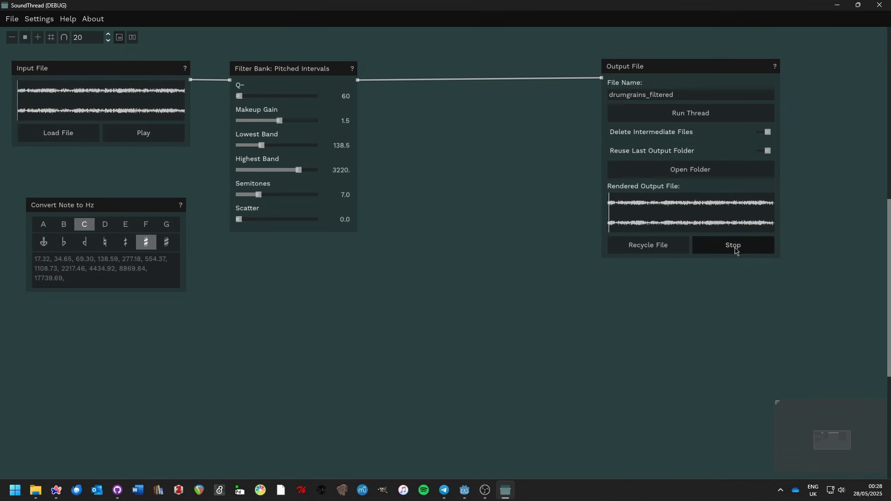
click(646, 227)
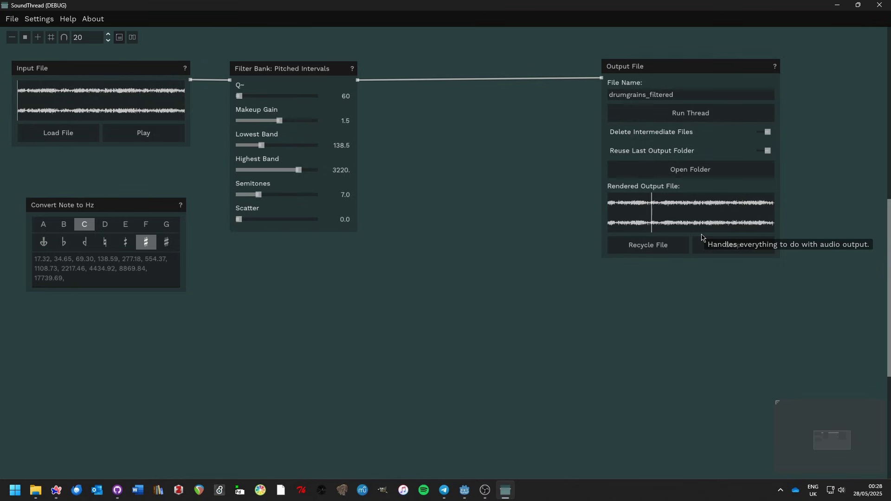
click(724, 251)
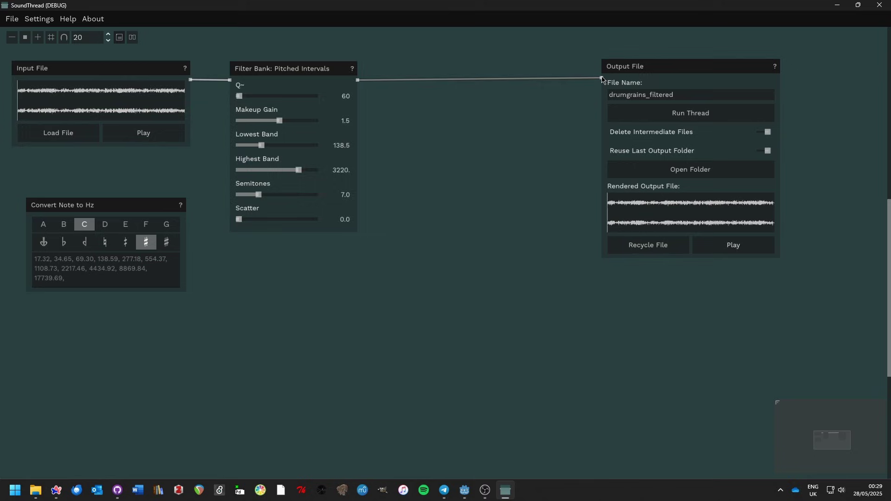
- Disconnect the filter bank from the output file and place a duplicate of it directly below
drag(603, 78, 538, 89)
click(350, 83)
key(ctrl+c)
key(ctrl+v)
drag(329, 215, 329, 245)
click(412, 240)
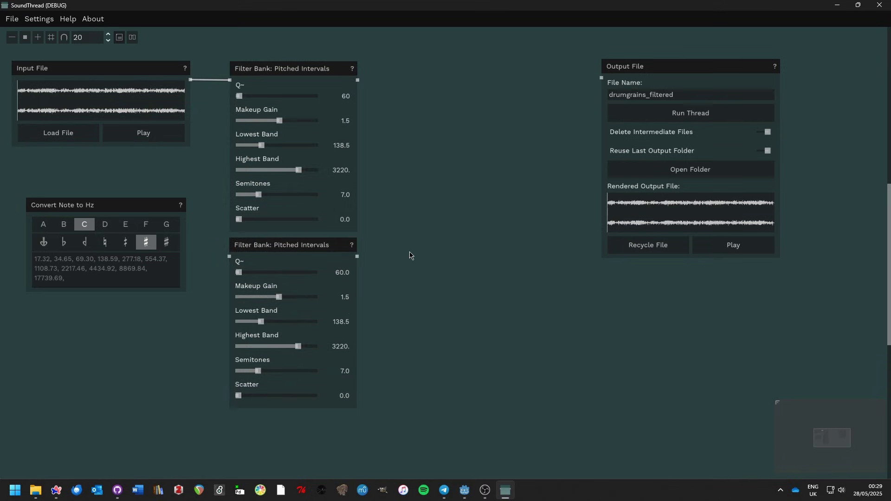
- Set the lower filter bank's Lowest Band to the A natural frequency 110 and its Semitones to 12
click(43, 224)
click(105, 242)
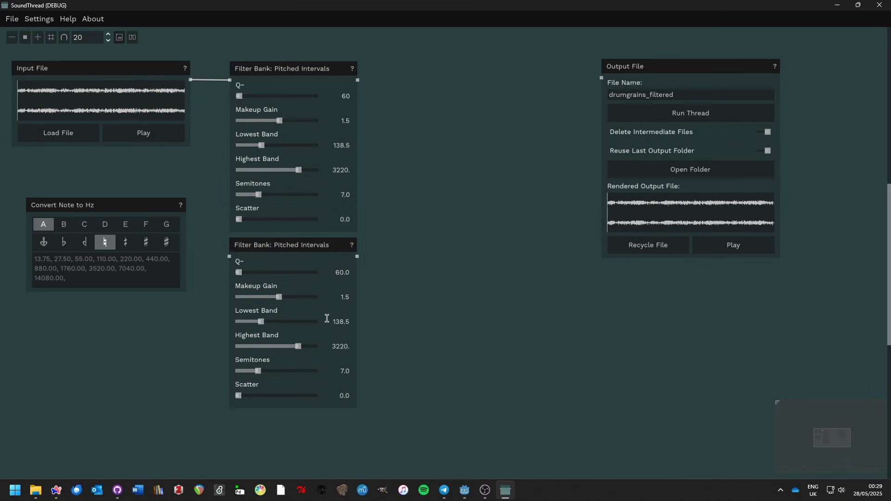
drag(340, 371, 375, 376)
text(12)
- Connect the input file to the lower filter bank as well
drag(357, 81, 524, 89)
click(343, 84)
drag(190, 80, 230, 255)
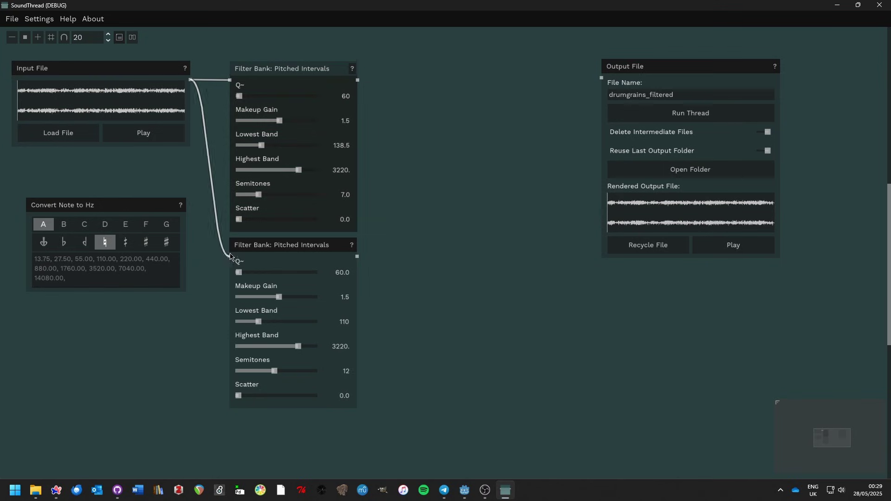
right_click(453, 127)
text(gain)
click(480, 164)
drag(473, 132, 444, 88)
key(Delete)
- Add a Gain node and connect it between the upper filter bank and the output file
right_click(449, 94)
text(gain)
click(478, 117)
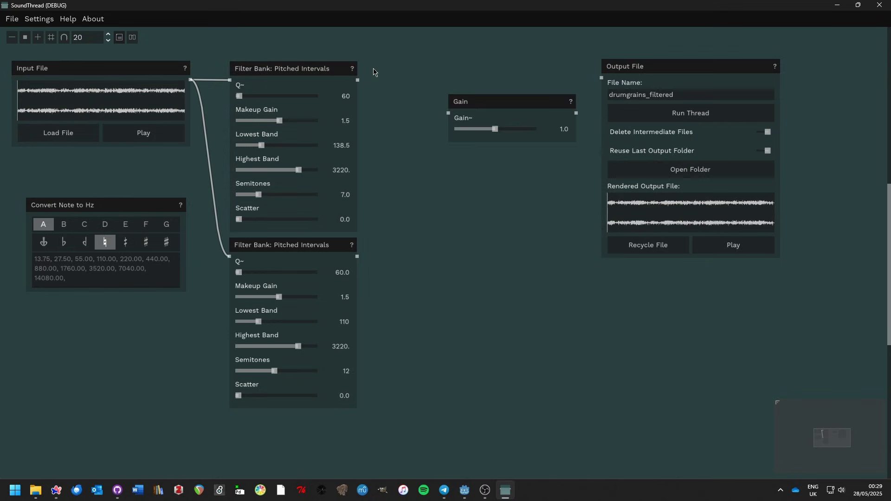
drag(358, 80, 447, 113)
drag(474, 101, 422, 68)
drag(525, 80, 601, 78)
- Automate the upper Gain with a curve falling to zero before the midpoint and rising partway by the end
right_click(466, 94)
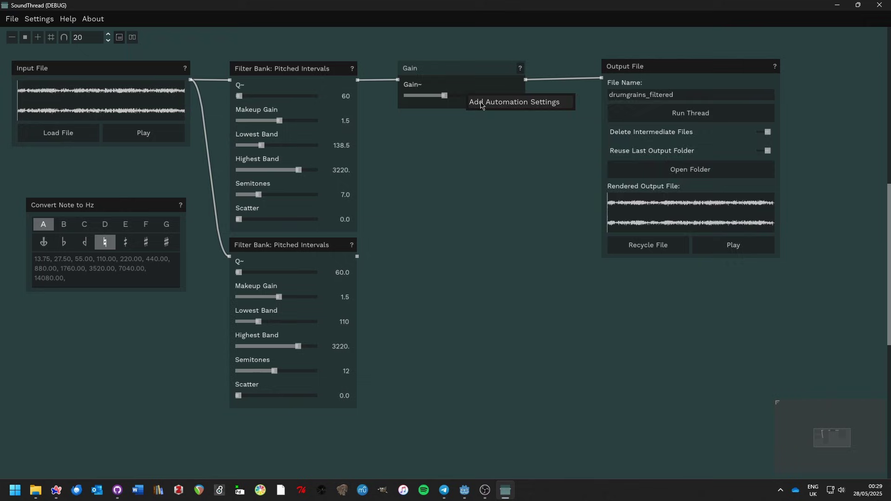
click(481, 103)
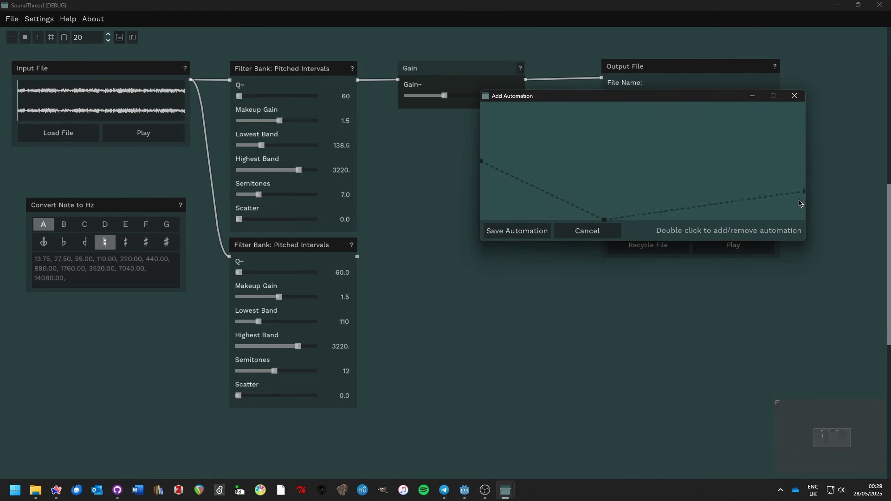
drag(518, 179, 518, 167)
click(517, 230)
- Duplicate the Gain node and connect the copy between the lower filter bank and the output file
key(ctrl+c)
key(ctrl+v)
drag(447, 213, 450, 244)
drag(357, 257, 401, 257)
drag(528, 257, 601, 78)
- Automate the lower Gain with a curve rising from zero to a peak before the midpoint and fading to zero at the end
right_click(467, 274)
click(483, 280)
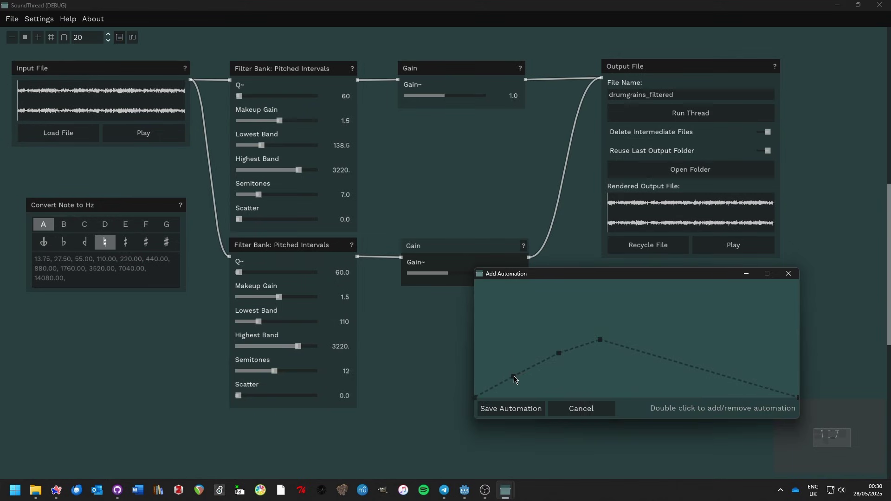
drag(514, 376, 513, 371)
drag(559, 353, 559, 349)
click(501, 408)
- Run the two-branch thread and play back the rendered file
click(696, 114)
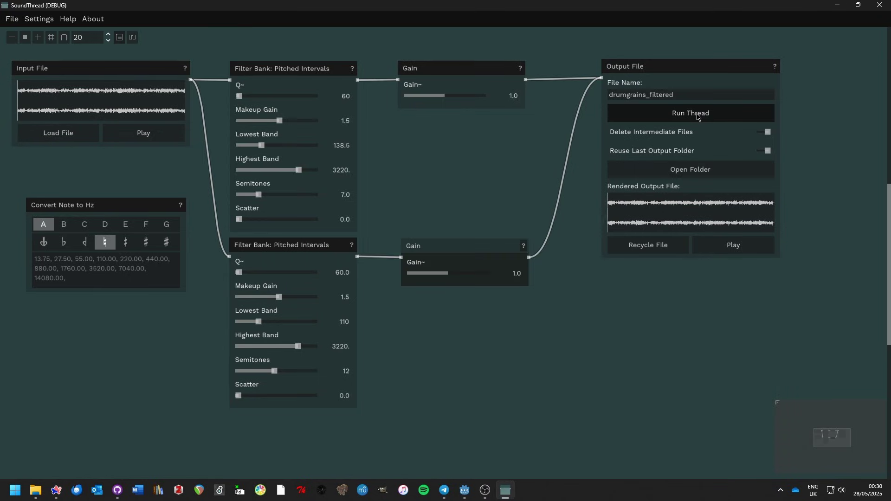
click(725, 250)
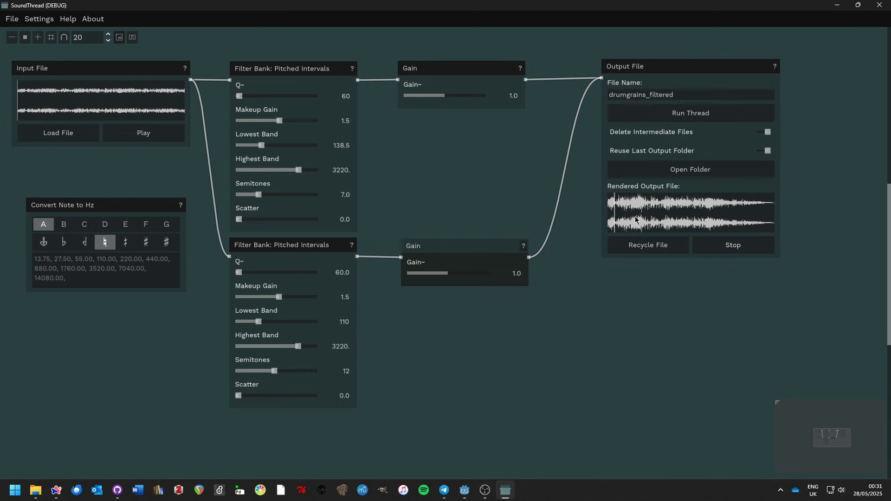
- Audition the rendered file from two points further along the waveform and stop playback
click(659, 221)
click(675, 214)
click(722, 240)
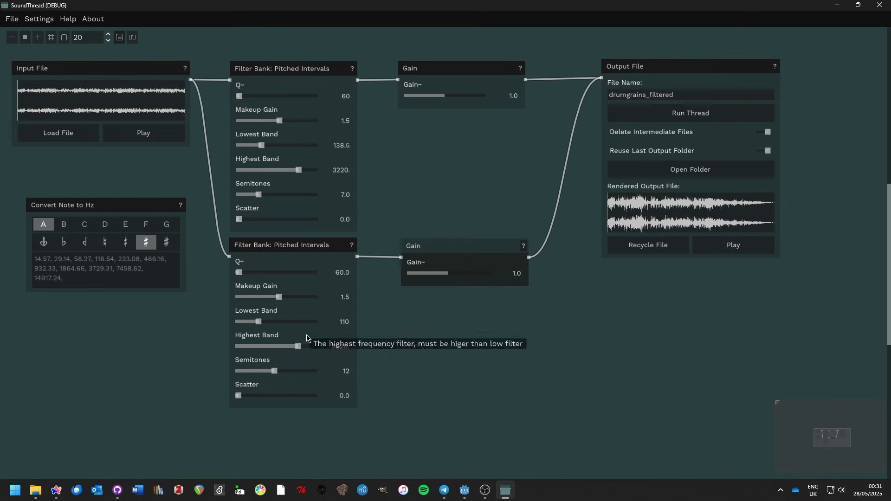
- Set the lower filter bank's Lowest Band to 116.5 and audition a new render of the thread
drag(338, 321, 372, 326)
text(116.5)
click(714, 116)
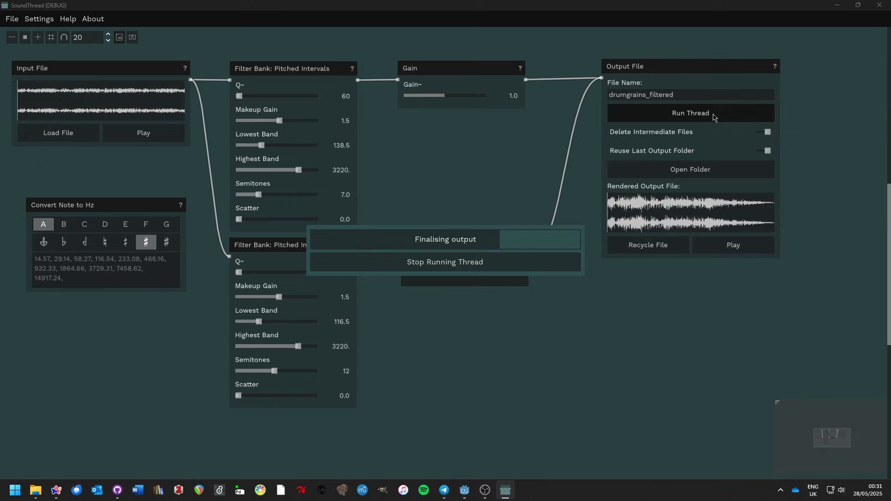
click(737, 250)
click(730, 246)
- Duplicate the lower filter bank with its Gain and connect the copies as a third branch from input file to output file
key(ctrl+d)
scroll(247, 259, down, 1)
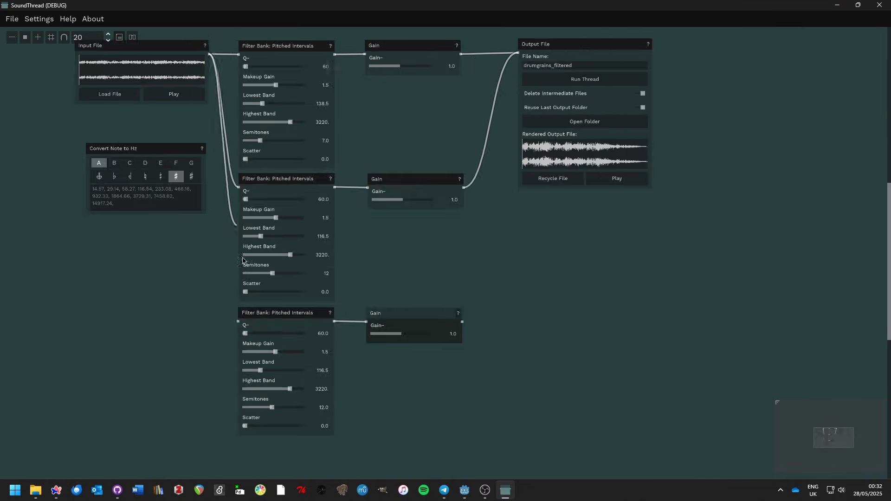
drag(209, 54, 239, 322)
drag(461, 322, 518, 52)
- Look up the frequencies of D natural and set the third filter bank's Lowest Band to 146.8 and Semitones to 7
drag(160, 145, 155, 353)
click(138, 151)
click(138, 172)
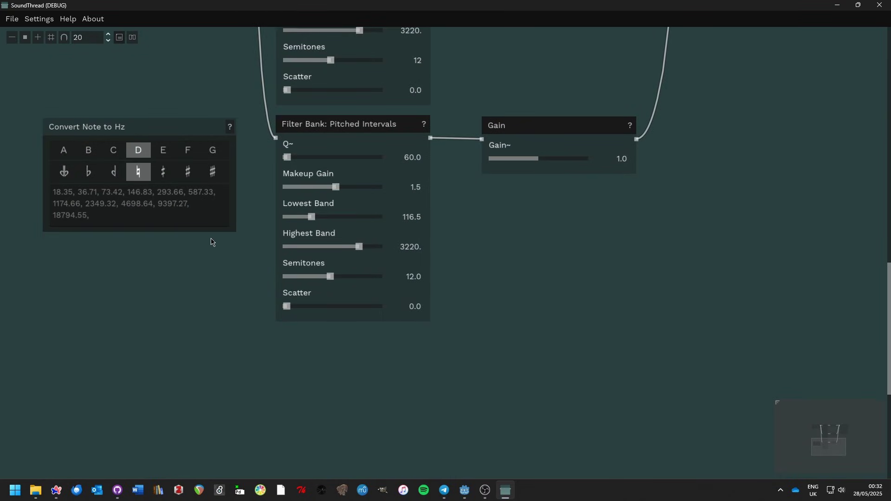
text(146.8)
text(7)
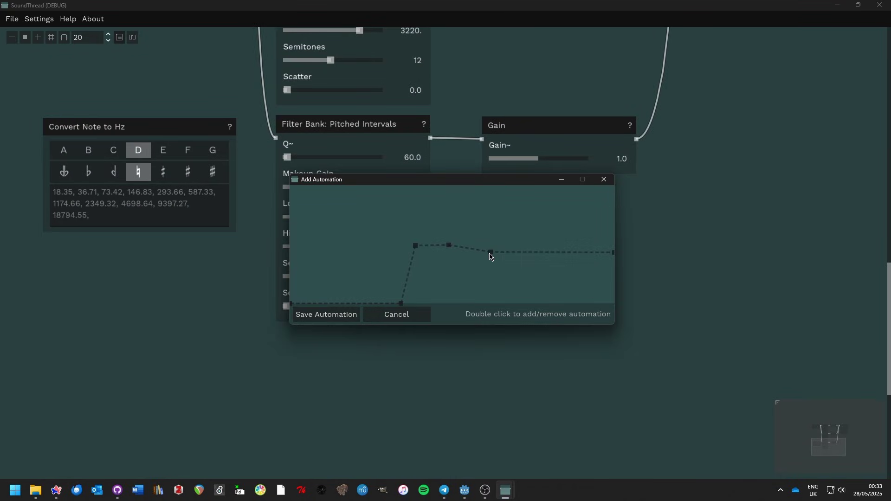
- Automate the third Gain to stay at zero for the first third, climb past the midpoint and fall to zero at the end
drag(490, 252, 511, 250)
drag(449, 245, 453, 266)
drag(415, 245, 426, 288)
drag(512, 250, 548, 246)
drag(426, 287, 438, 274)
drag(613, 244, 613, 303)
double_click(539, 261)
double_click(588, 278)
click(329, 320)
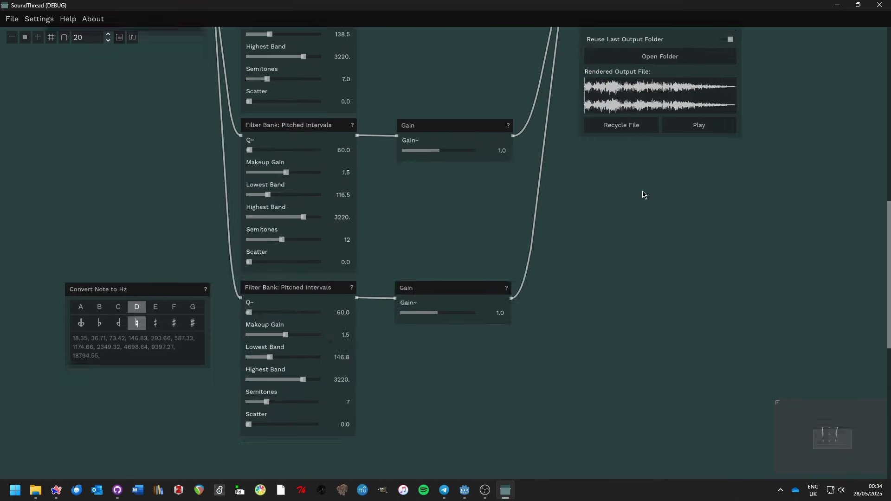
- Run the three-branch thread and play back the rendered file
scroll(642, 194, up, 3)
click(648, 98)
click(690, 216)
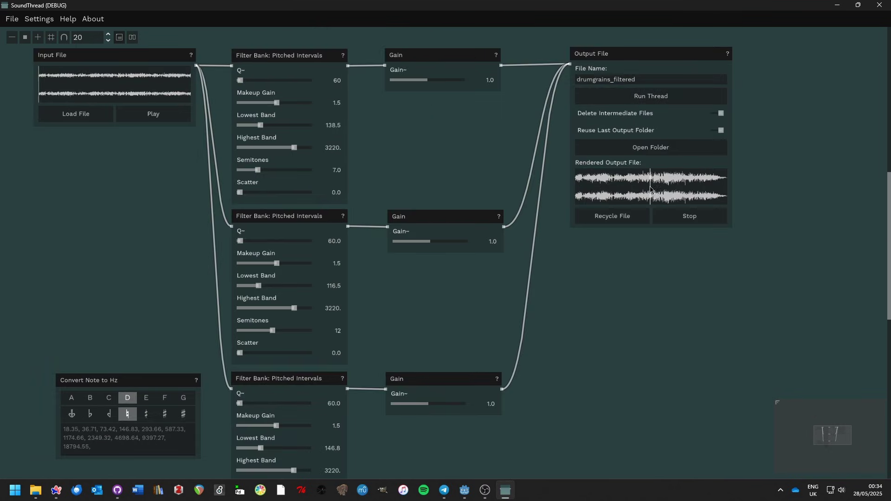
- Set the third filter bank's Q to 150 and audition a new render at several points
scroll(411, 280, down, 3)
scroll(660, 76, up, 2)
click(660, 76)
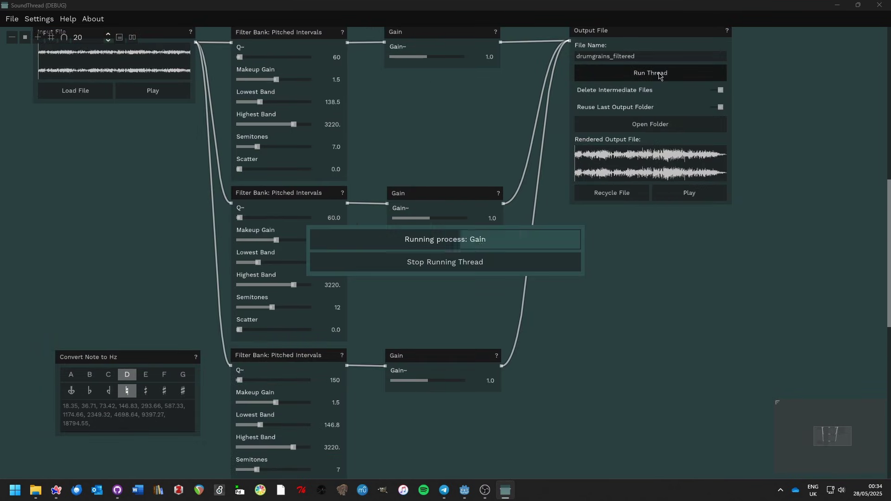
click(683, 195)
click(665, 168)
click(637, 168)
click(677, 193)
- Set the third filter bank's Lowest Band to 155.6, the D sharp frequency, and audition the new render
scroll(459, 371, down, 3)
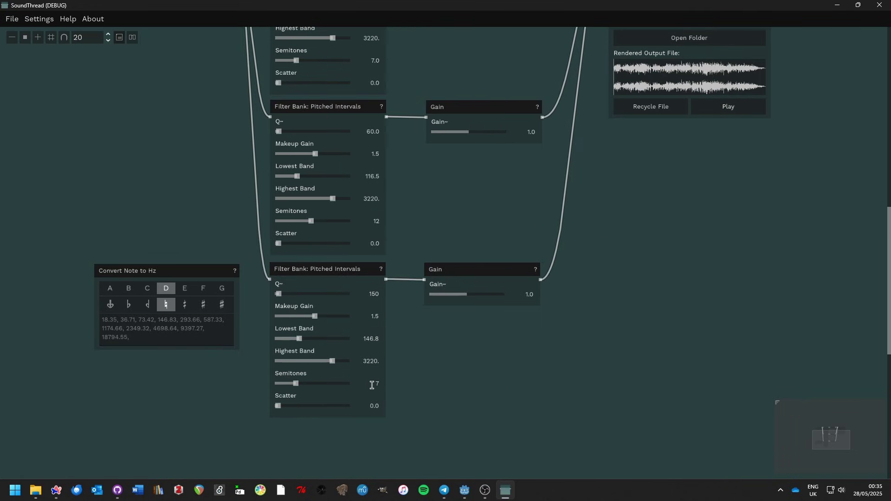
click(469, 134)
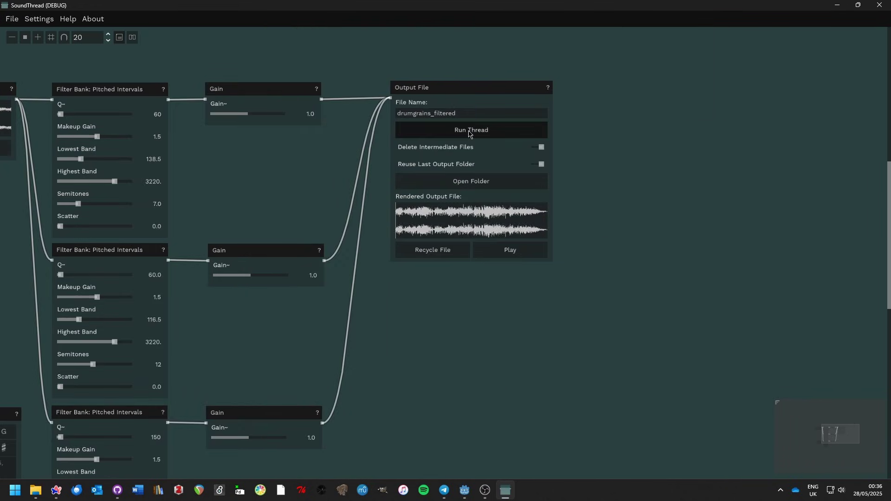
click(503, 253)
click(503, 253)
- Insert an Append Silence node between the input file and the first filter bank, with Length of Silence 24.32
scroll(352, 279, left, 7)
drag(172, 76, 129, 75)
right_click(274, 89)
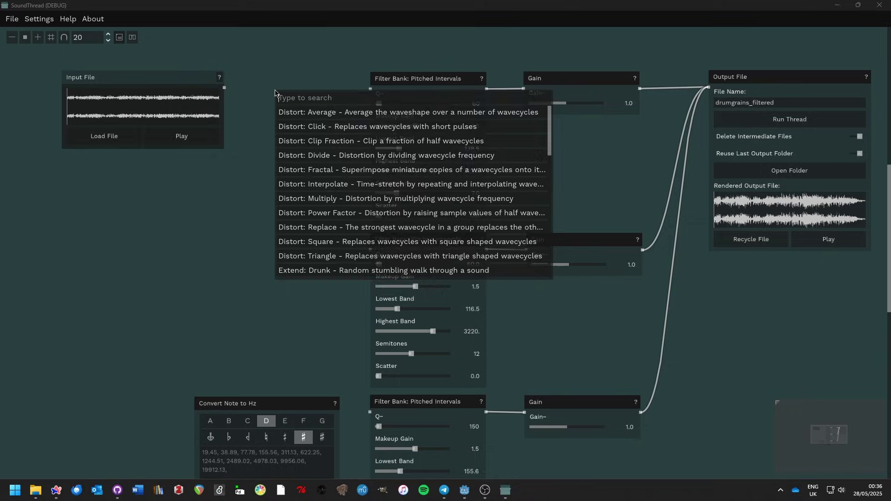
click(325, 112)
drag(224, 88, 239, 88)
drag(355, 89, 370, 89)
drag(247, 103, 270, 104)
- Move Append Silence below the three branches and connect the input file directly to it and to the filter banks
drag(273, 403, 143, 219)
drag(275, 79, 274, 433)
drag(224, 88, 370, 89)
drag(224, 88, 369, 412)
drag(224, 87, 239, 442)
- Place a copied filter bank and Gain beneath the third branch and connect Append Silence to the copied filter bank
scroll(325, 325, down, 6)
drag(313, 153, 310, 288)
drag(344, 299, 364, 299)
- Automate the fourth Gain to stay at zero until just before the midpoint and rise gradually to the end
scroll(319, 371, up, 5)
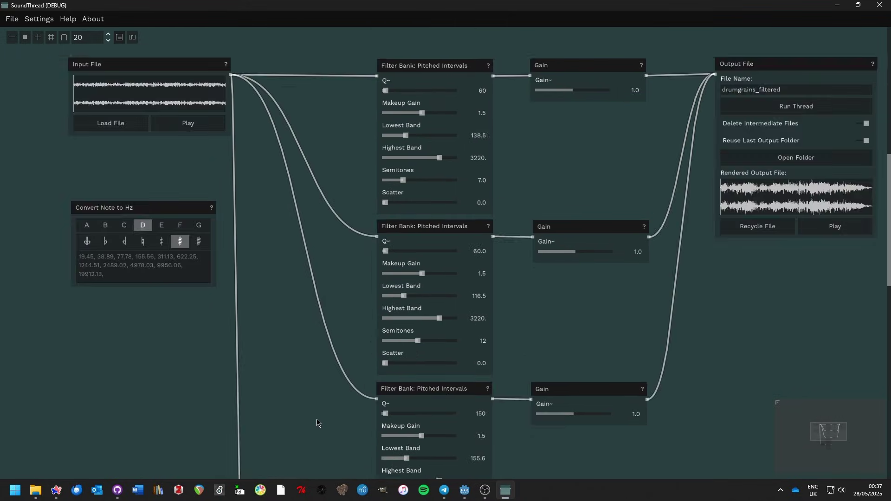
scroll(324, 371, down, 4)
right_click(550, 346)
click(561, 348)
drag(696, 342, 457, 273)
double_click(548, 341)
drag(435, 398, 467, 398)
double_click(527, 362)
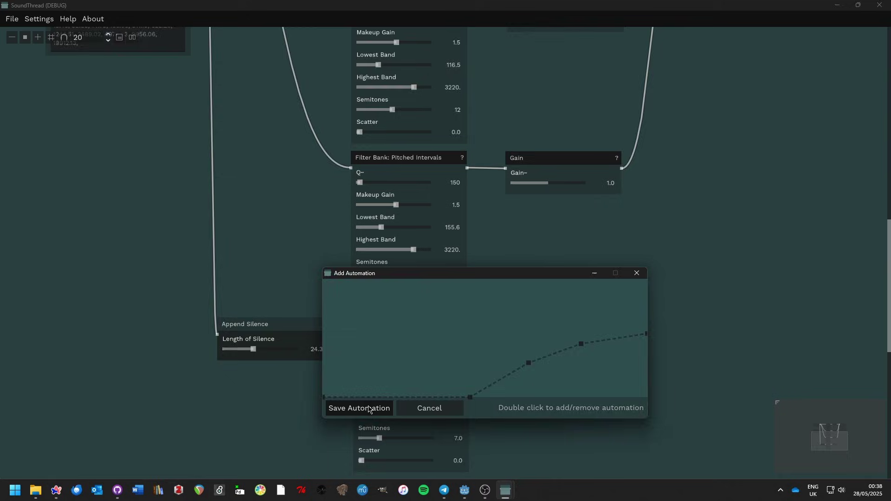
click(370, 408)
- Connect the fourth Gain to the output file and run the four-branch thread
scroll(424, 385, down, 2)
scroll(544, 351, up, 8)
drag(588, 263, 577, 123)
click(672, 153)
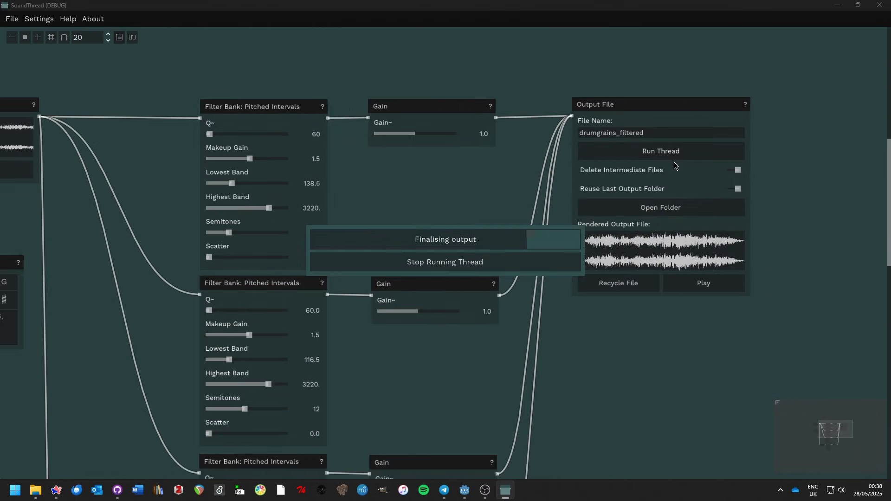
- Raise the end point of the fourth Gain's automation curve and save it
right_click(503, 354)
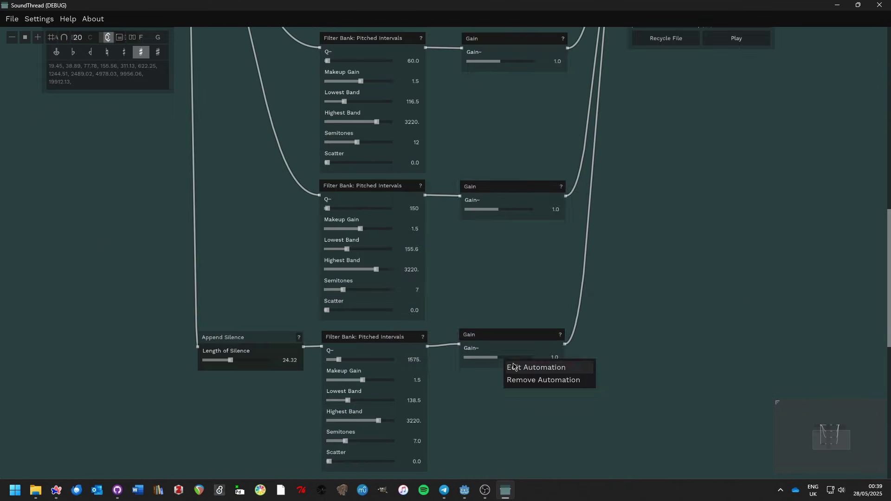
click(519, 364)
drag(643, 281, 648, 267)
click(457, 334)
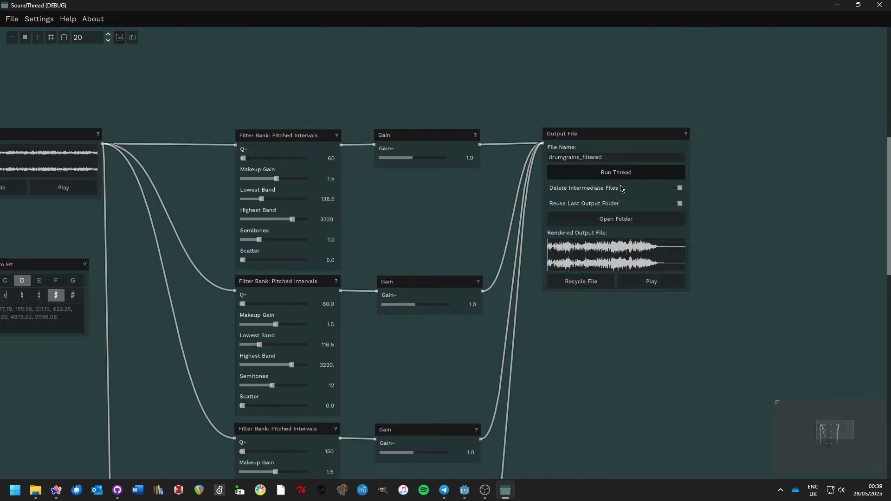
- Run the thread with the raised fourth Gain curve and play back part of the render
click(619, 175)
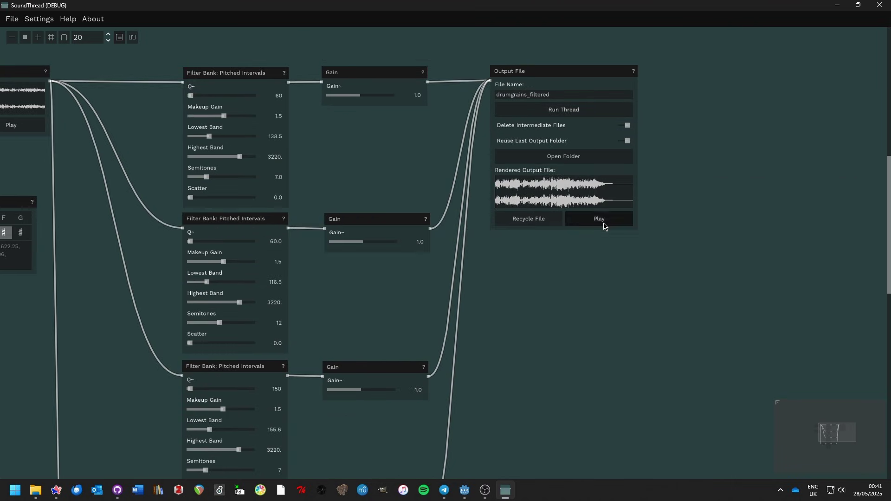
click(603, 226)
click(566, 335)
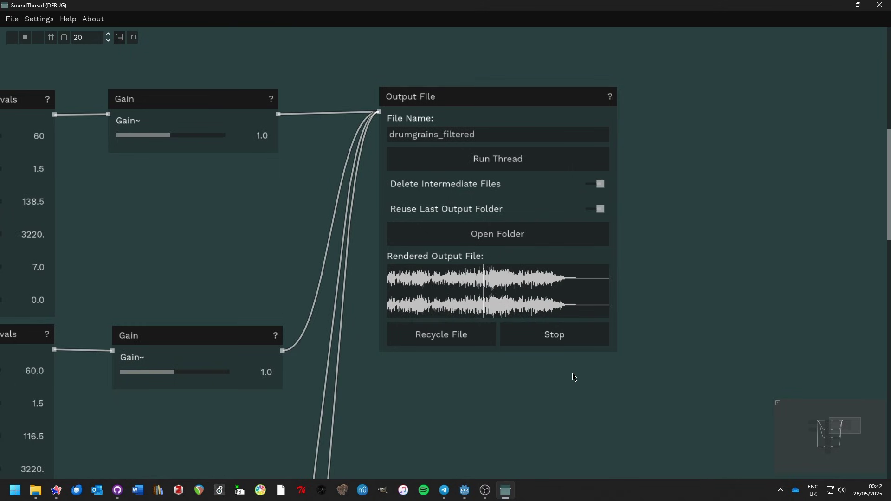
click(552, 343)
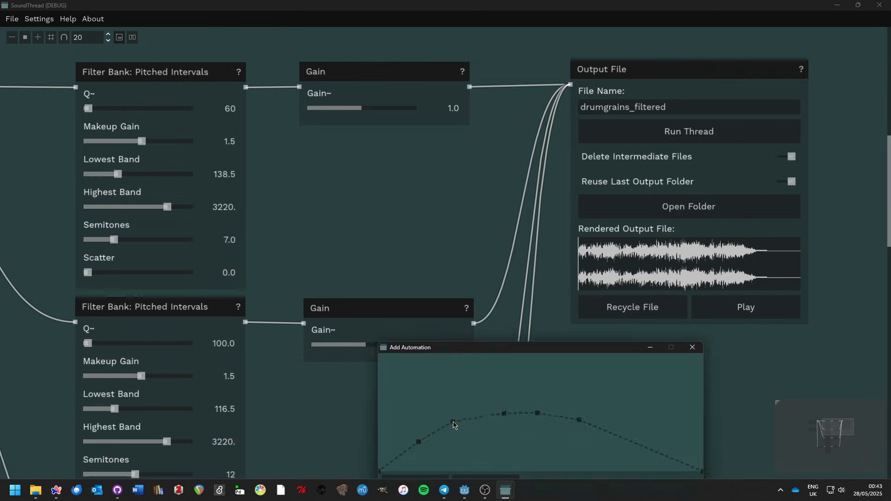
- Reshape the second and third Gain automations into arcs ending at zero, with the third filter bank's Q set to 200
click(607, 458)
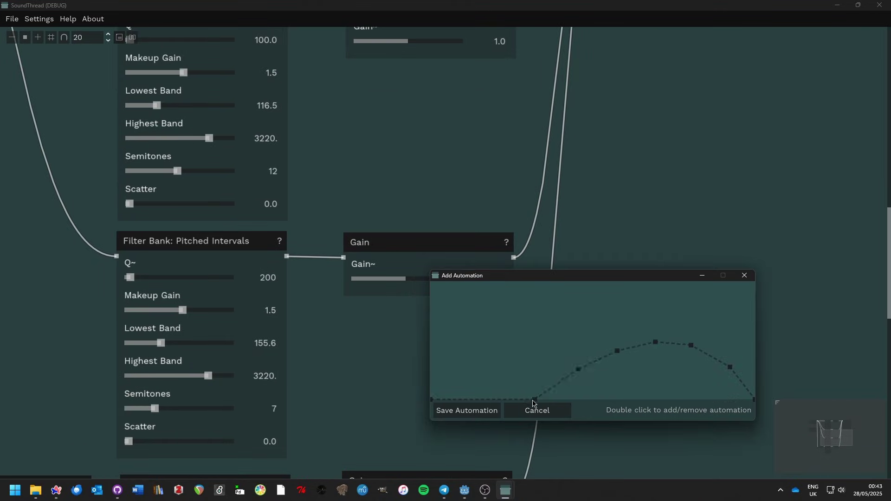
drag(690, 344, 667, 339)
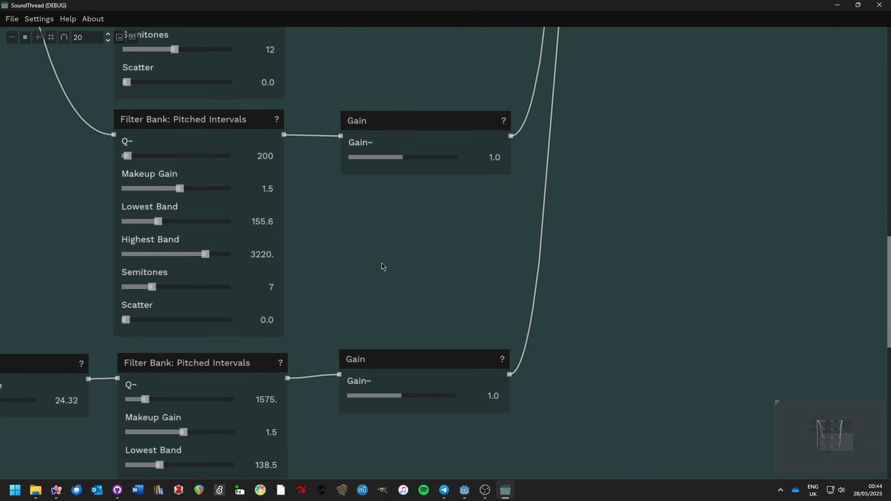
click(683, 217)
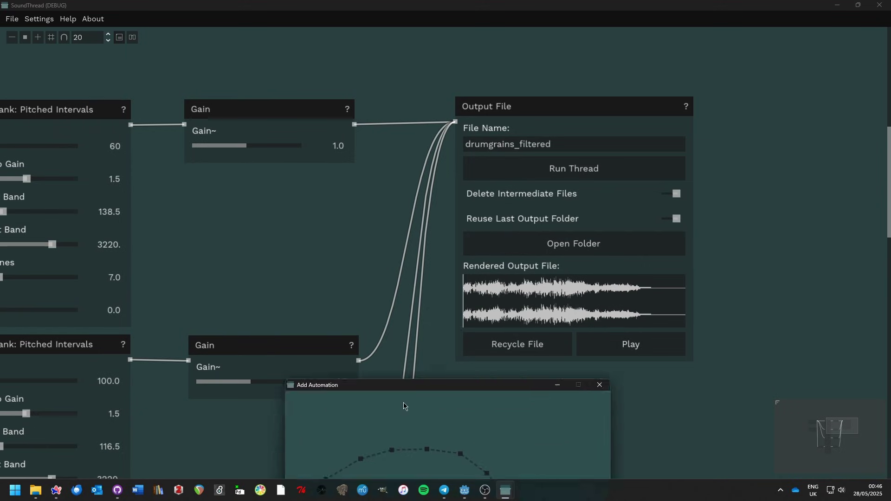
- Set Makeup Gain to 1.01 on the first filter bank and 1.24 on the second
drag(194, 237, 417, 260)
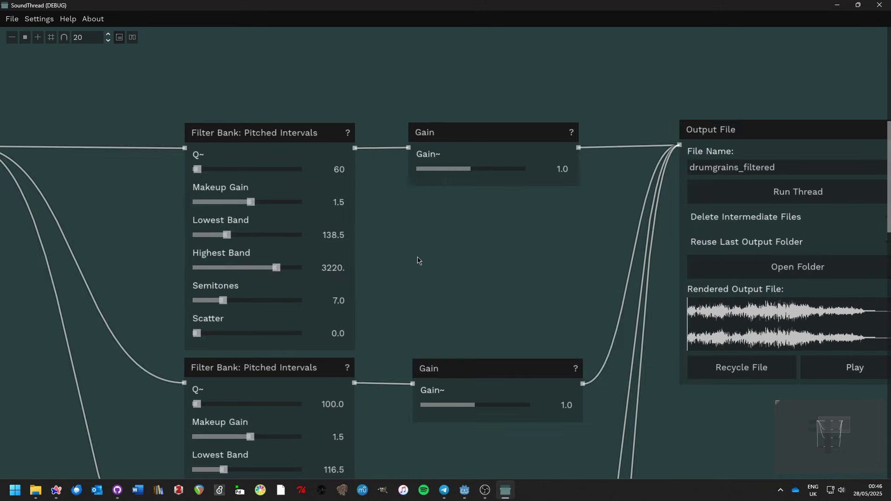
drag(251, 201, 247, 206)
drag(410, 441, 376, 228)
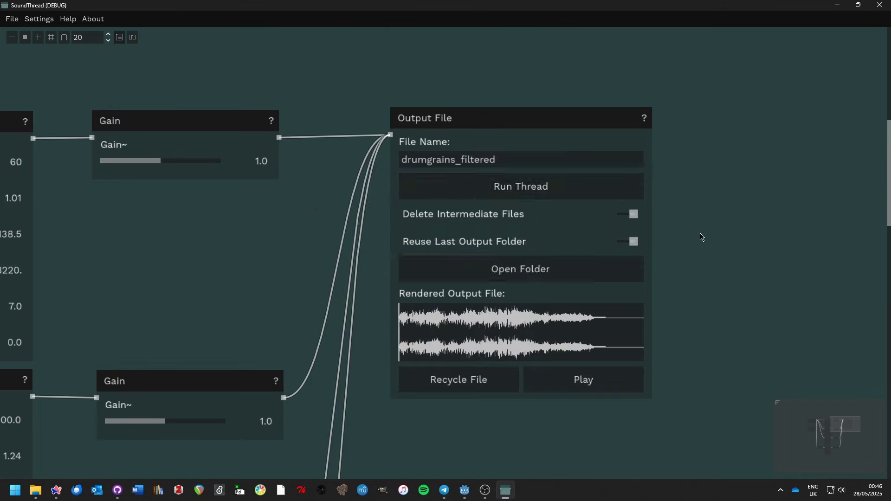
- Render the thread with the rebalanced makeup gains and play back the result
click(566, 187)
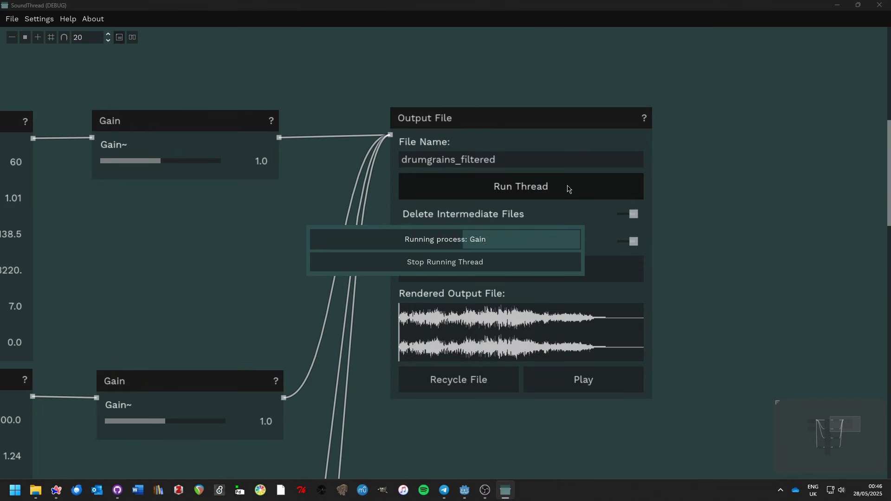
click(586, 106)
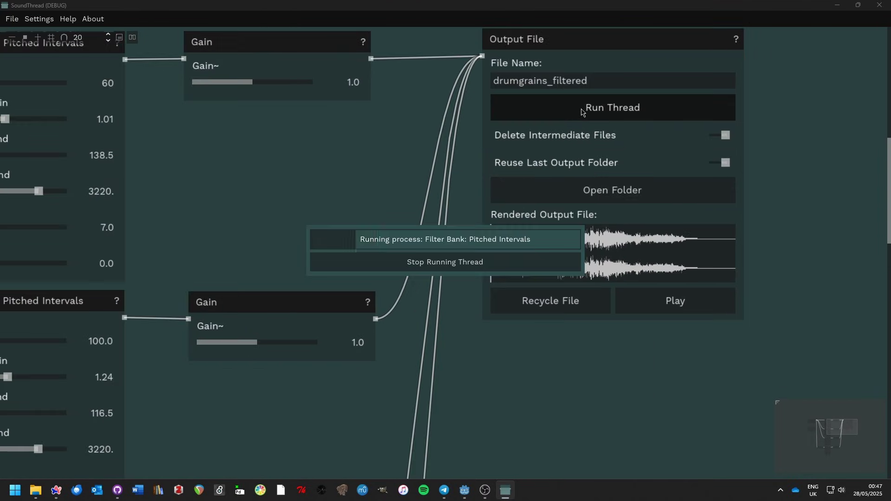
click(672, 302)
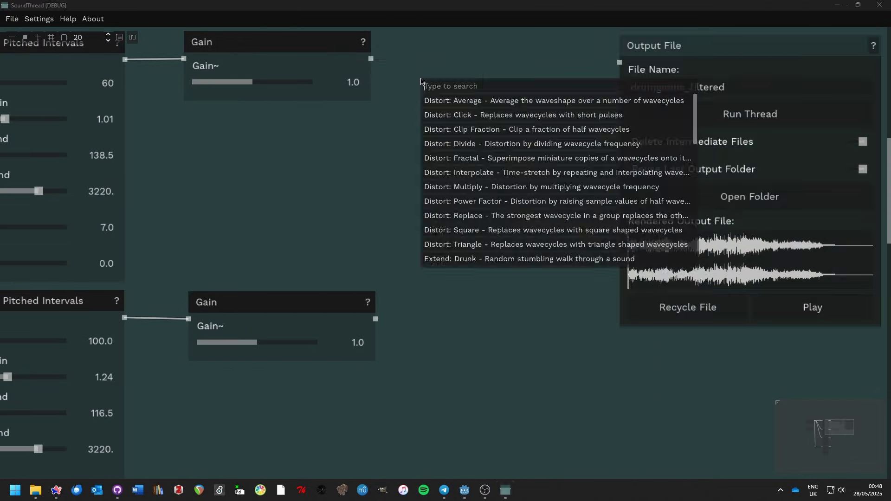
- Route all four Gains through a Distort: Power Factor node at 0.7 before the output file and audition the render
click(454, 207)
scroll(533, 51, down, 3)
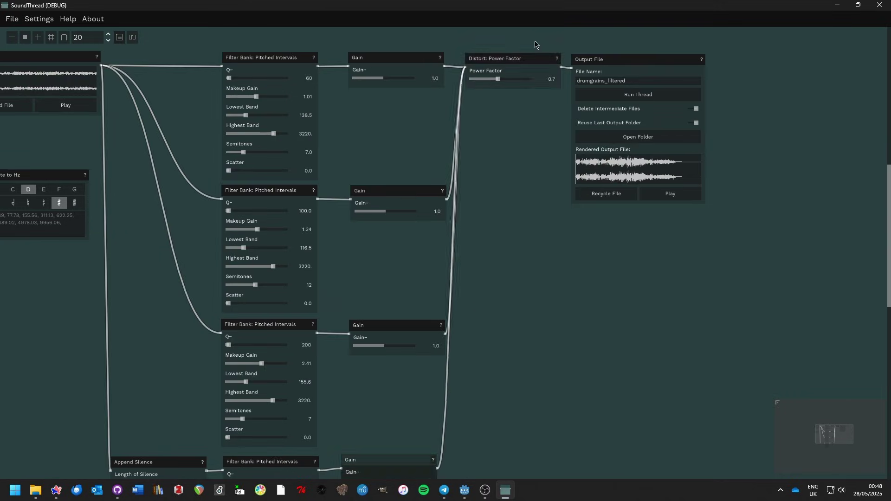
click(656, 92)
scroll(662, 325, up, 5)
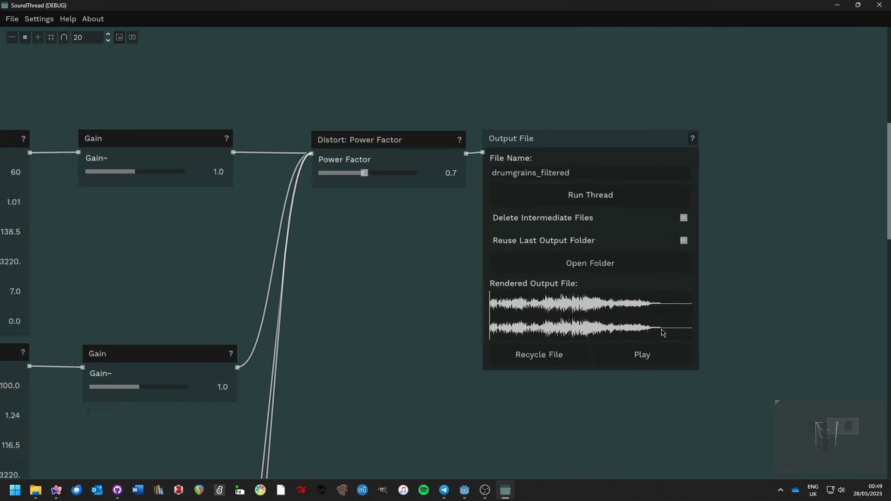
click(650, 360)
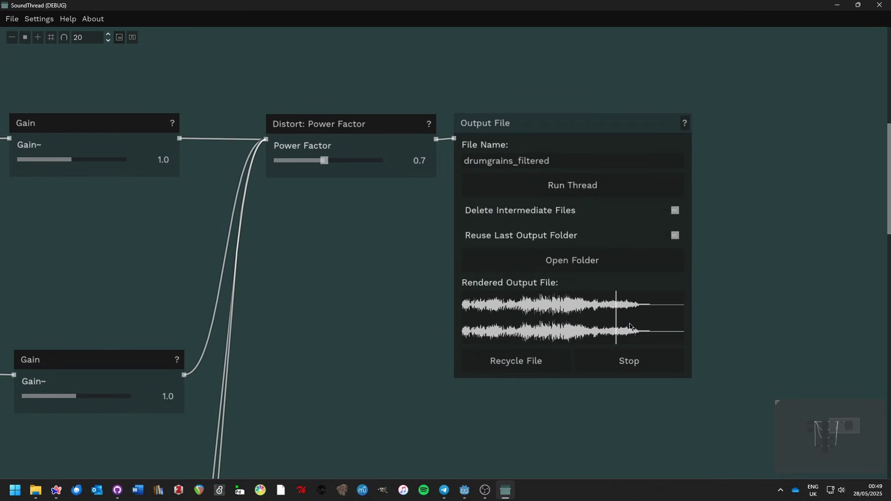
- Render the thread with the Power Factor at 0.86 and again at 0.8
drag(328, 161, 330, 161)
click(522, 185)
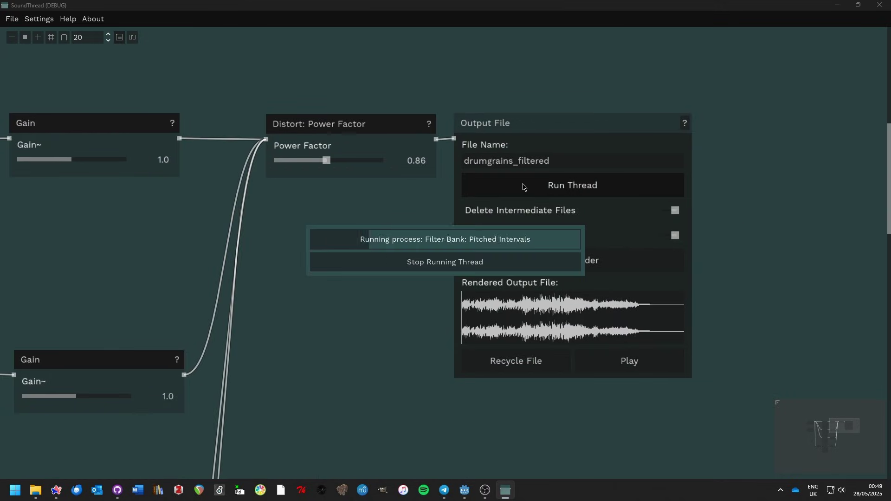
click(526, 186)
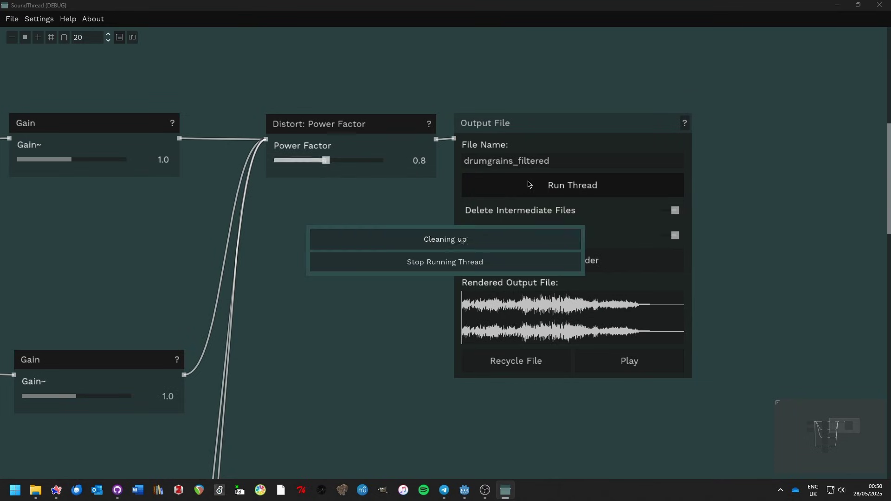
- Set Makeup Gain to 5.77 on the third filter bank and 14.04 on the fourth, and run the thread
scroll(323, 386, down, 5)
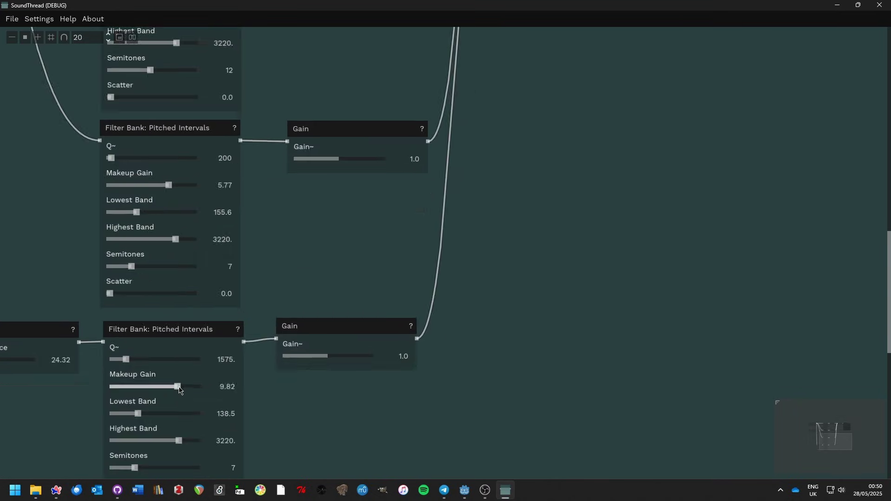
scroll(179, 388, up, 5)
click(528, 208)
scroll(538, 213, up, 2)
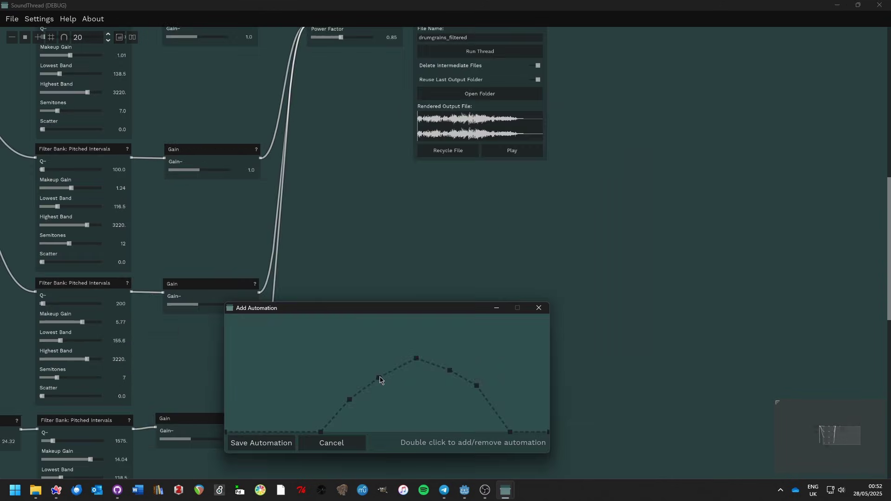
- Open the fourth Gain's automation curve for editing
right_click(210, 443)
click(241, 448)
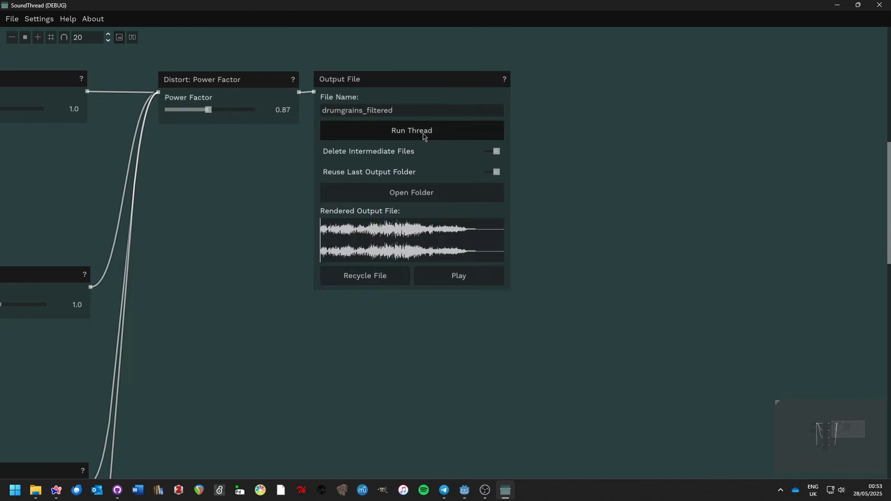
- Run the thread twice and audition the rendered output file after each run
click(423, 135)
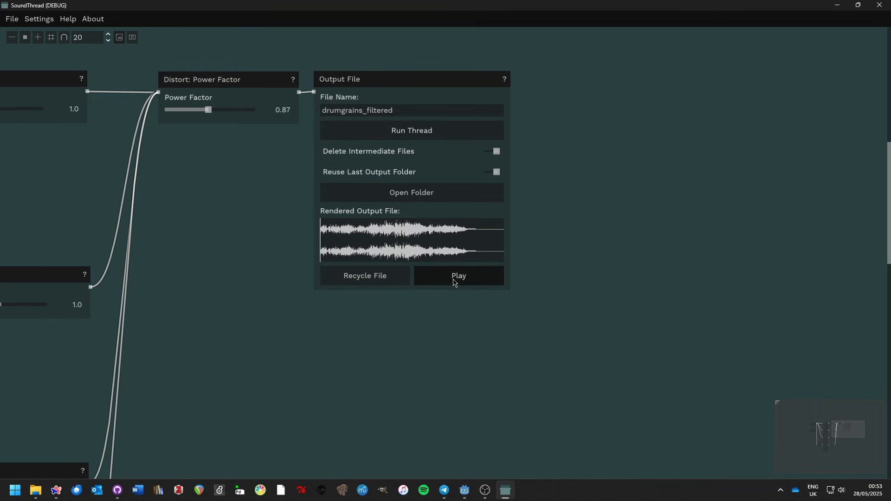
click(455, 281)
scroll(268, 251, up, 2)
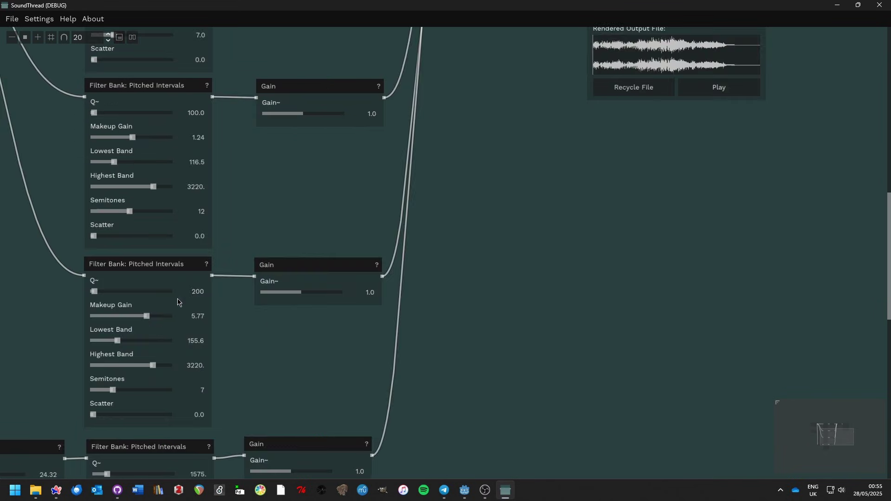
click(615, 167)
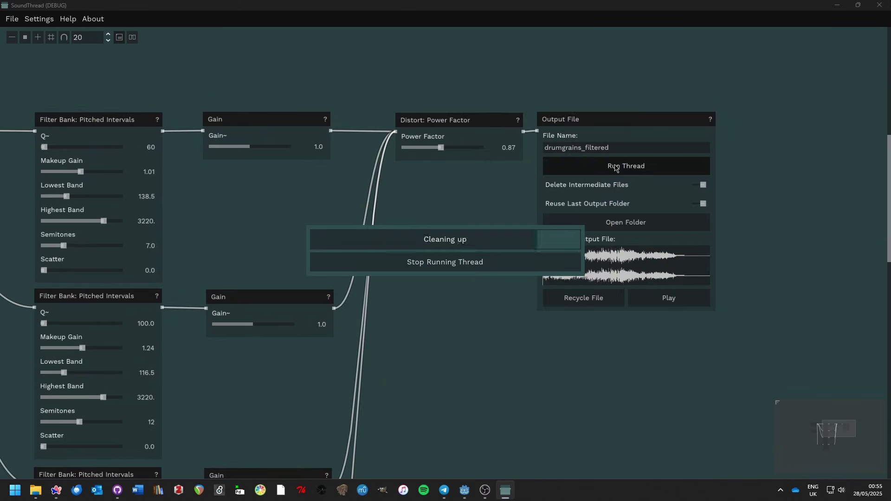
click(649, 297)
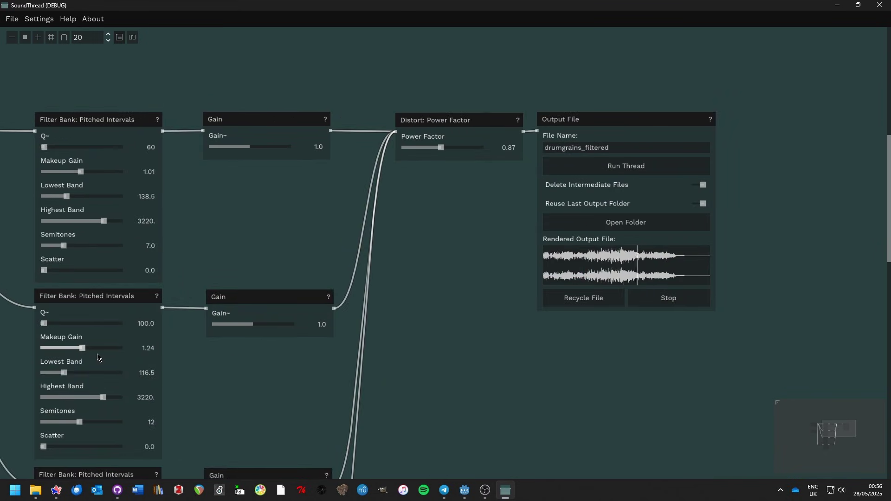
- Set Makeup Gain to 0.94 on the second filter bank and 0.67 on the first, raise the third's, and audition a new render
drag(83, 348, 78, 349)
drag(81, 171, 75, 173)
drag(235, 179, 259, 246)
drag(134, 326, 140, 326)
click(529, 175)
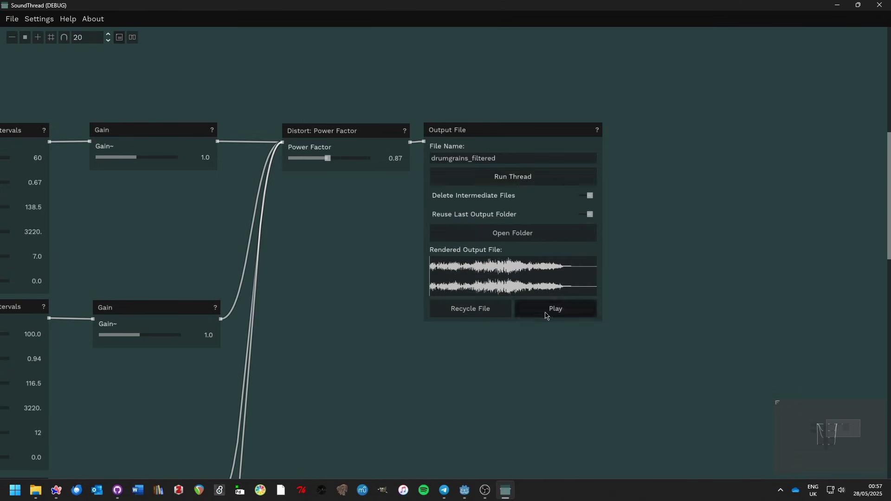
click(546, 316)
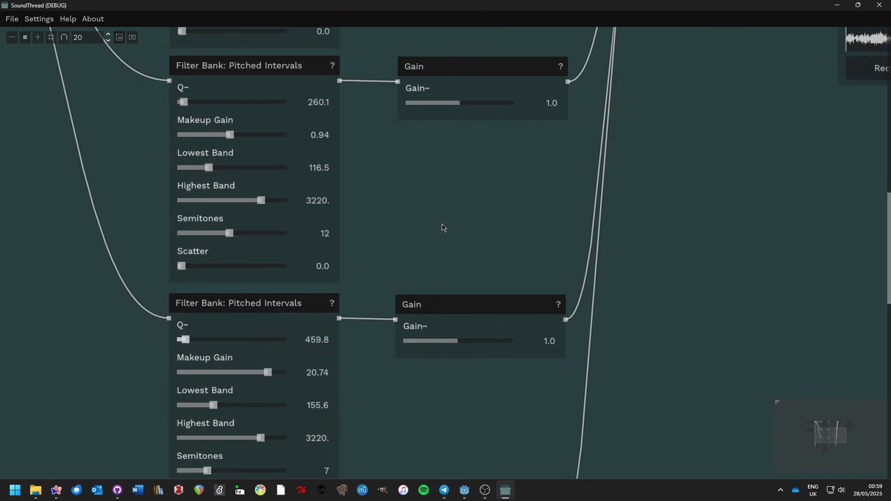
- Insert a Filter: Low/High Pass node between Power Factor and Output File, set its Pass-band to 1050, and audition the render
click(652, 172)
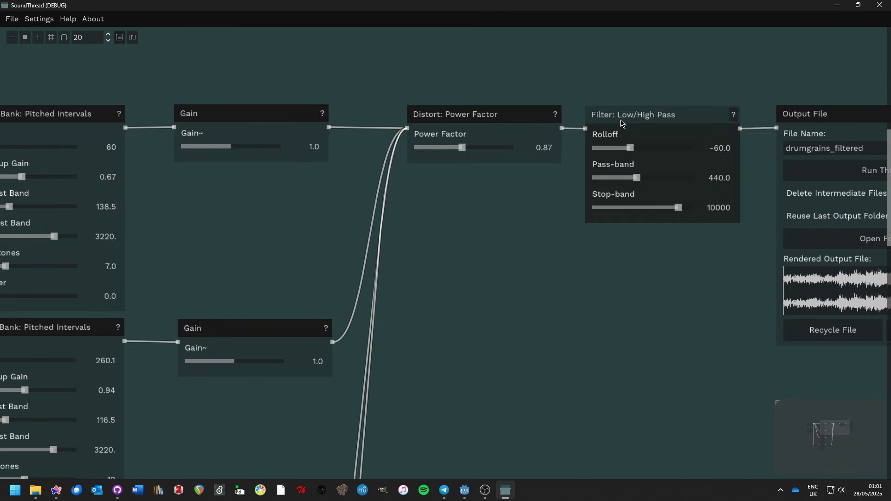
drag(622, 177, 648, 180)
click(633, 181)
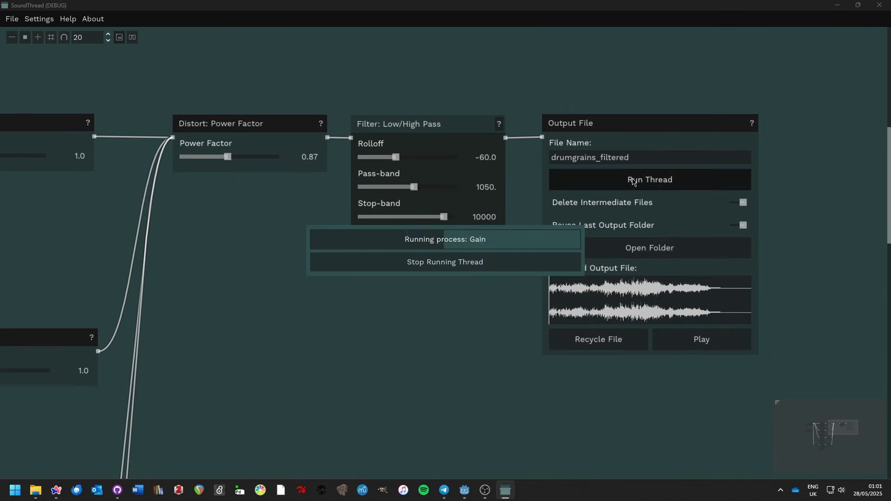
click(701, 339)
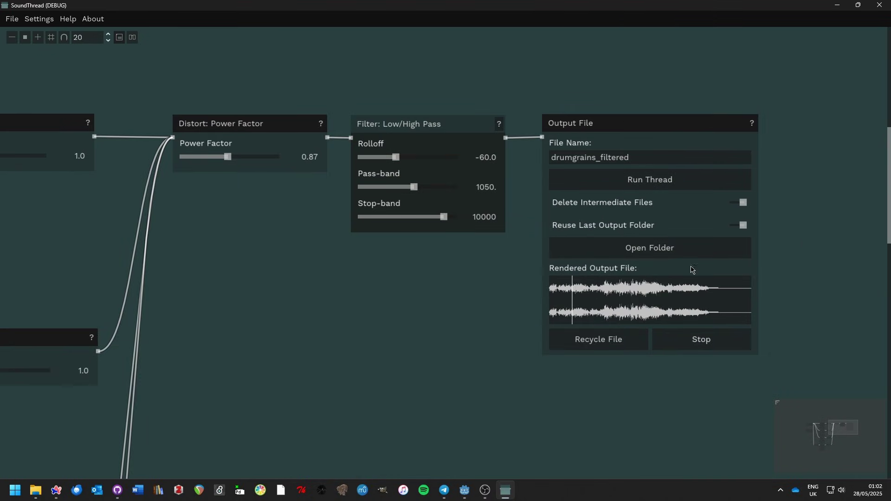
click(701, 339)
- Set the Low/High Pass filter to a Rolloff of -38, Pass-band 2045 and Stop-band 20000, and audition the new render
drag(414, 187, 431, 188)
drag(444, 217, 453, 218)
drag(432, 188, 422, 188)
click(416, 157)
click(650, 179)
click(701, 340)
- Render the thread with the Power Factor at 0.64 and again at 0.75
drag(227, 157, 224, 157)
click(600, 178)
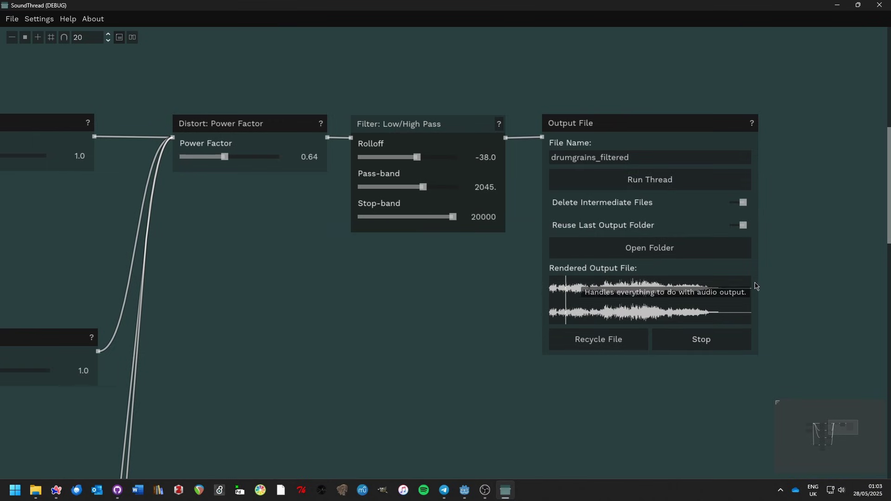
click(226, 157)
click(587, 185)
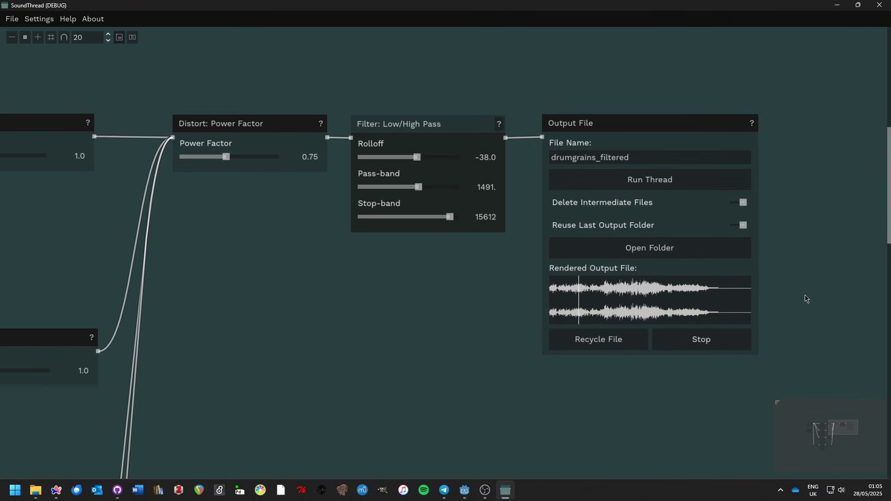
- Set the filter's Pass-band to 4421 with the Stop-band at 20000, and audition the rerendered thread
drag(418, 187, 433, 188)
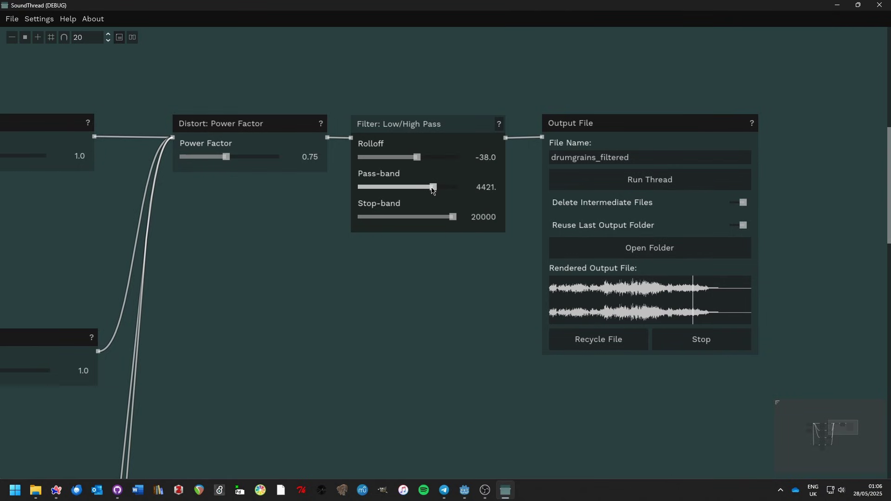
click(628, 182)
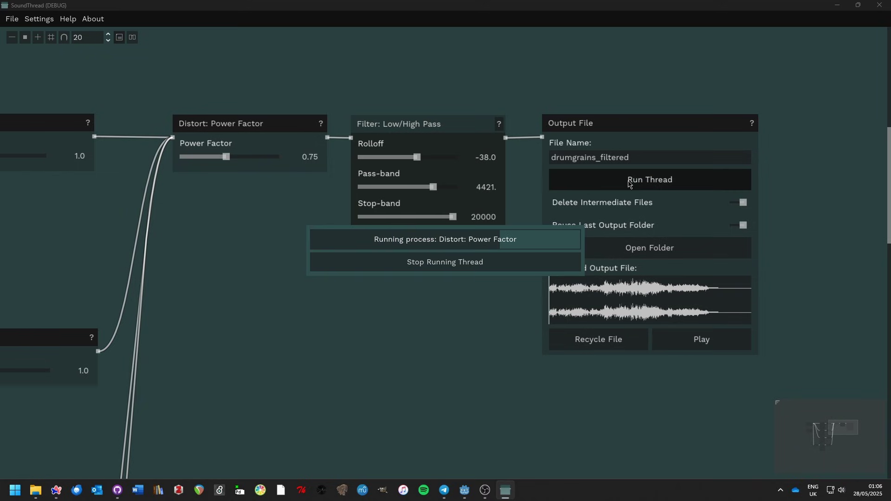
click(700, 339)
- Set the Distort node's Power Factor to 0.85 and run the thread again
scroll(790, 287, up, 2)
drag(789, 288, 661, 299)
click(552, 365)
scroll(218, 328, down, 3)
scroll(506, 327, down, 3)
drag(218, 329, 98, 371)
scroll(625, 249, up, 5)
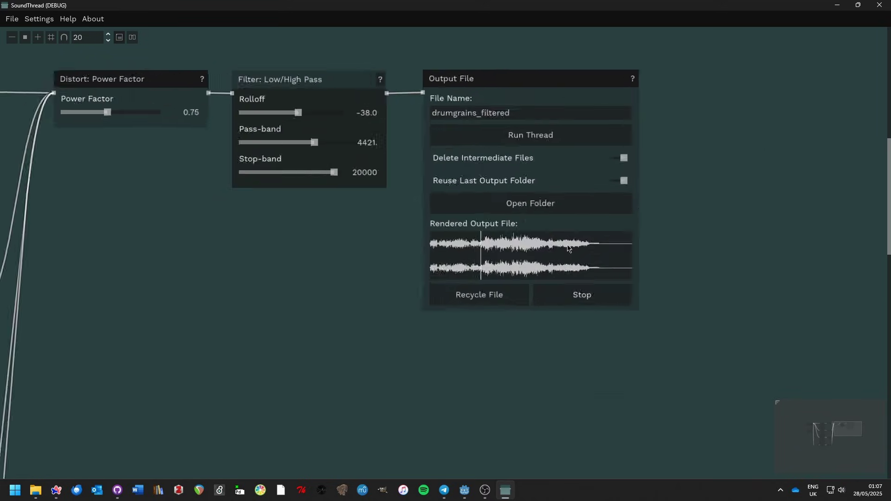
drag(625, 249, 622, 284)
click(521, 161)
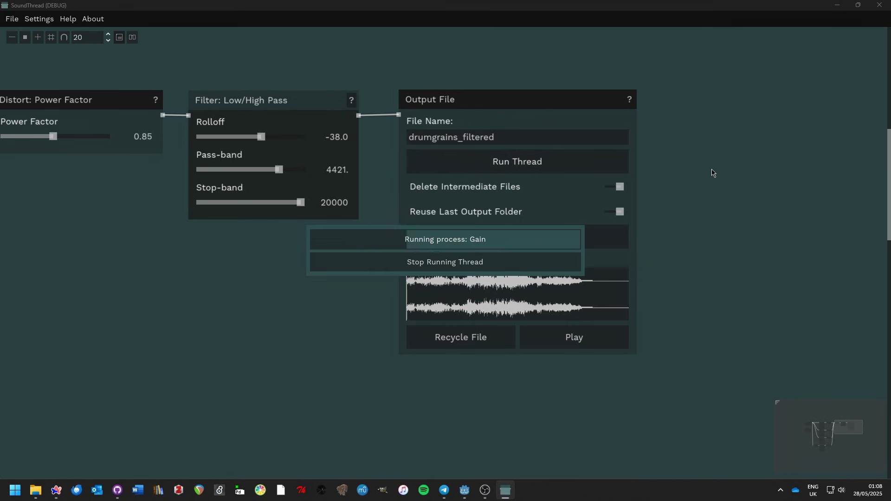